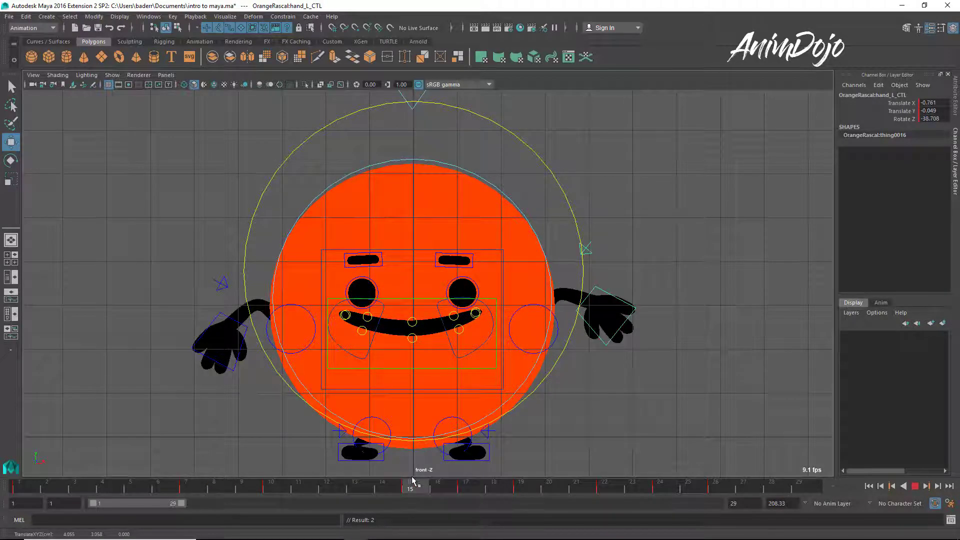
- At frame 17, raise the hand_L and hand_R controls outward from the body and check the arm motion in playback
key(alt+v)
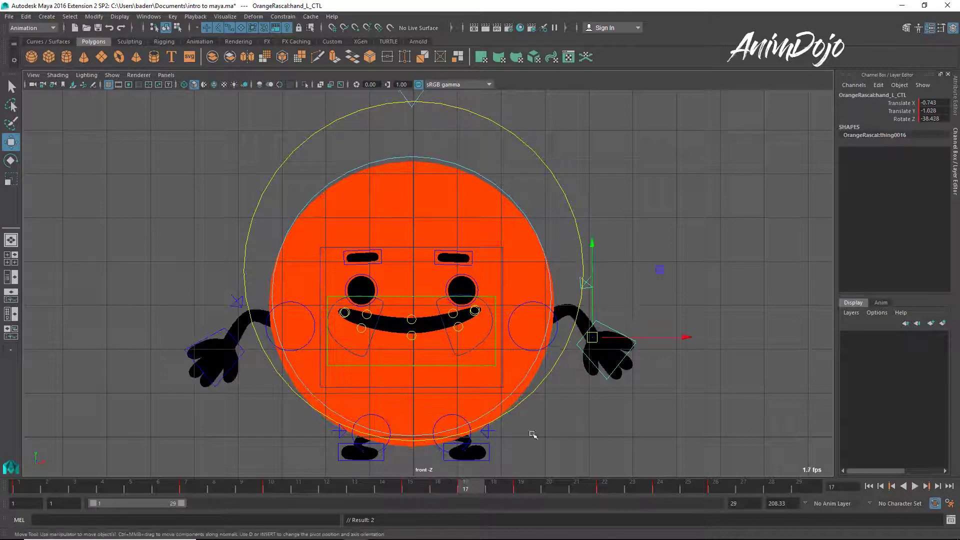
click(241, 355)
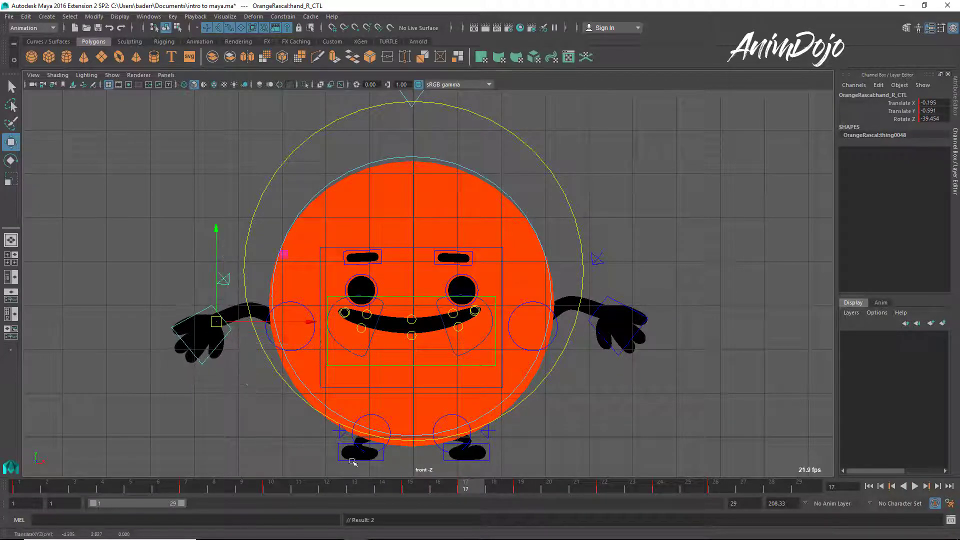
key(alt+v)
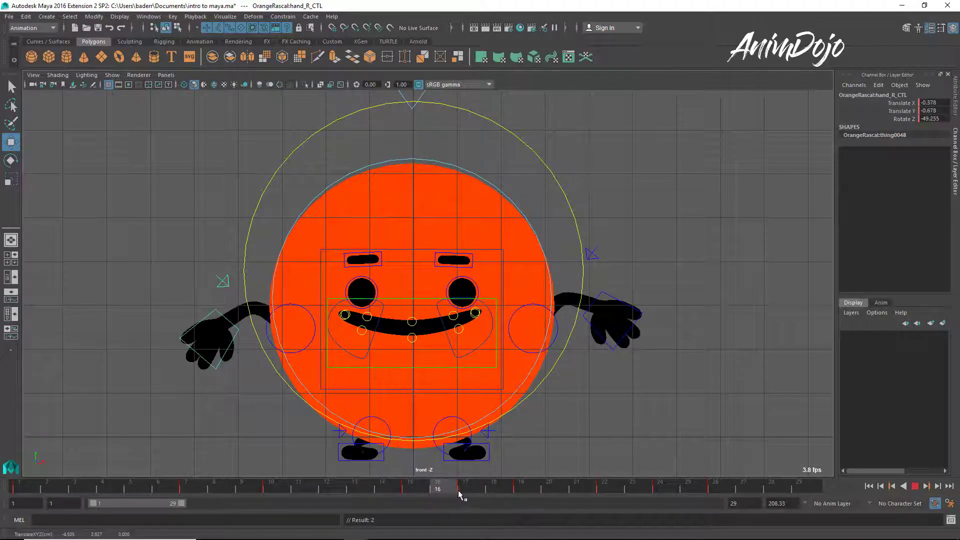
key(alt+v)
- At frame 17, rotate hand_R to about -32.8 on Z, lower it to Translate Y about -1.09, and adjust hand_L
key(e)
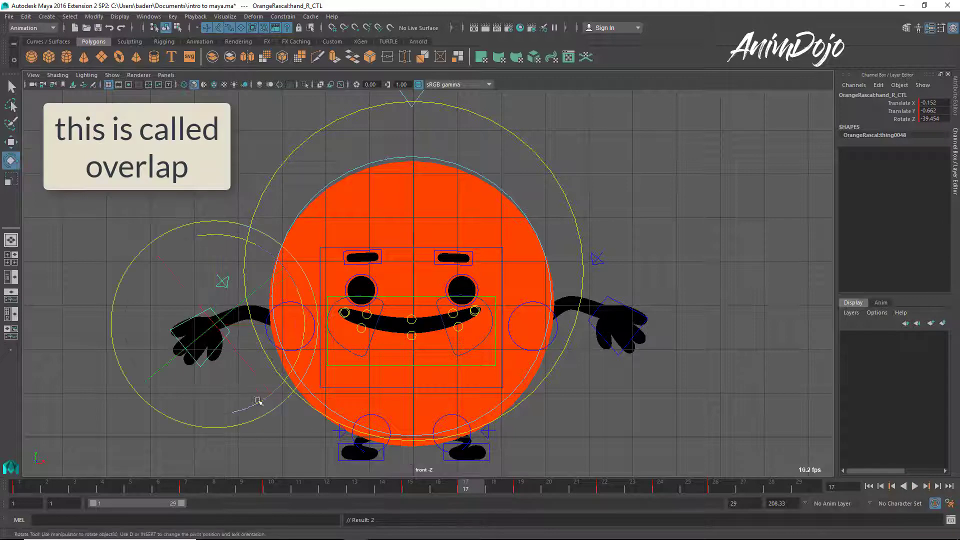
drag(257, 401, 266, 395)
key(alt+v)
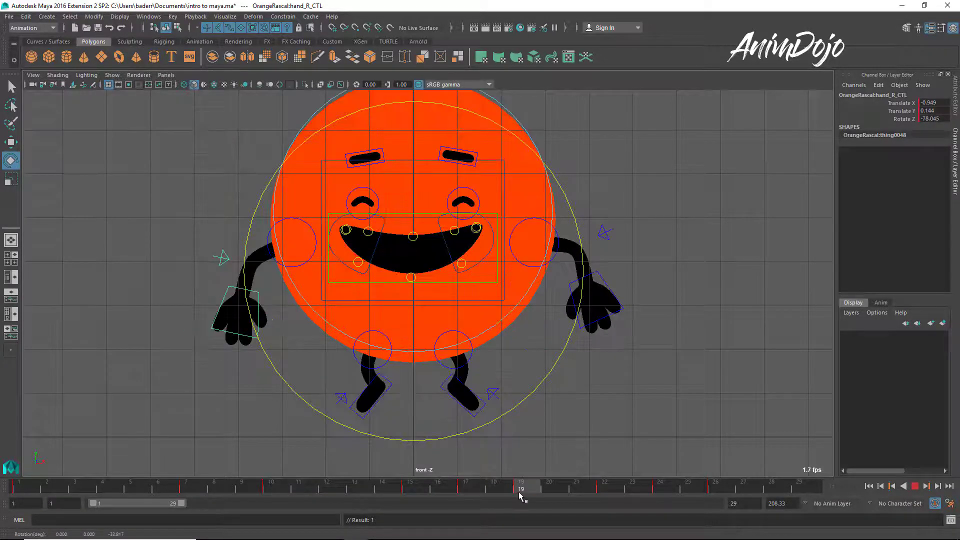
key(alt+v)
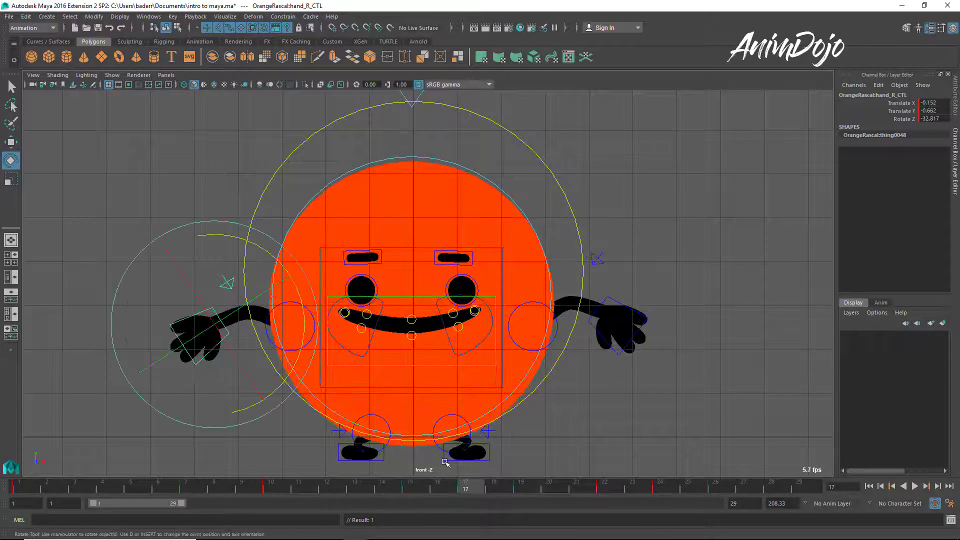
key(w)
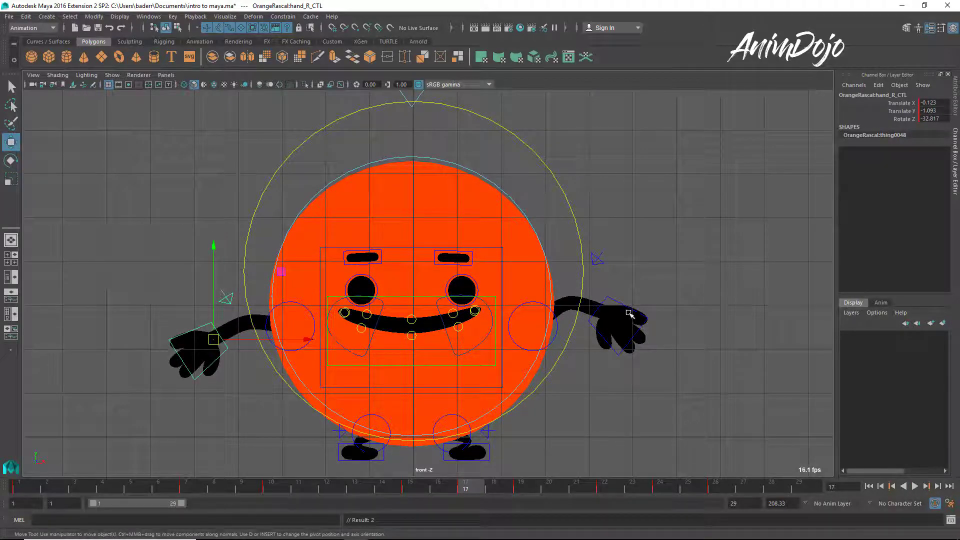
click(629, 313)
key(alt+v)
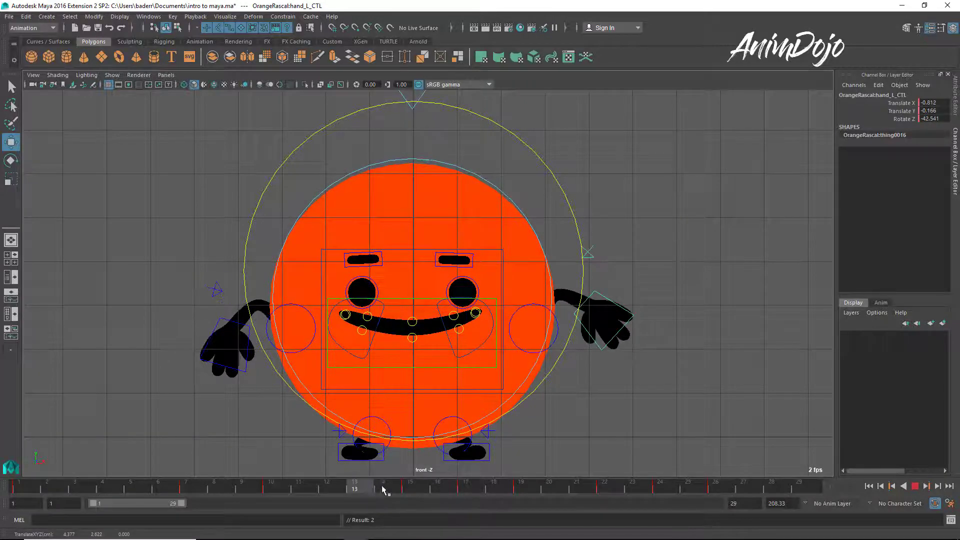
- At frame 19, lower both hands closer to the body, with hand_R at about X -1.68, Y -0.57, and review the playback
click(517, 487)
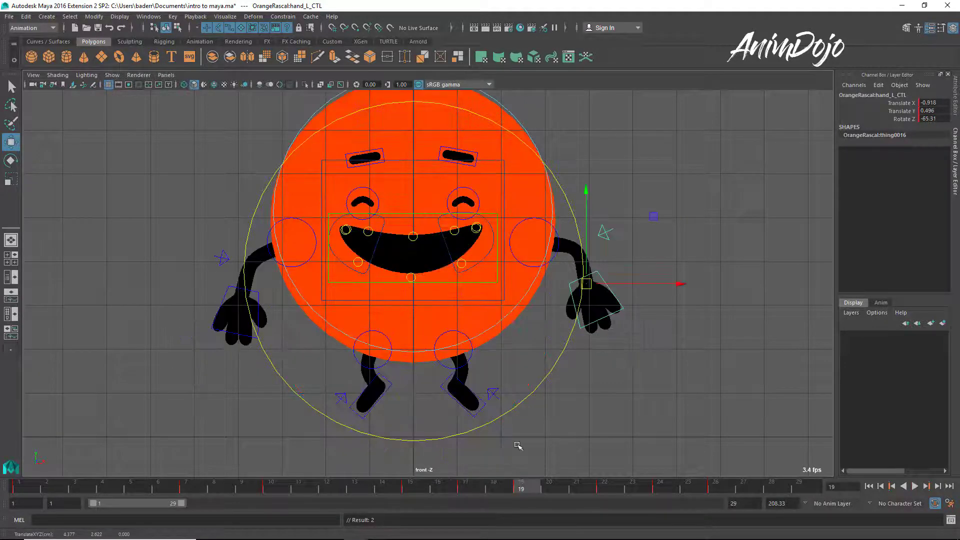
click(260, 295)
middle_drag(403, 416, 429, 443)
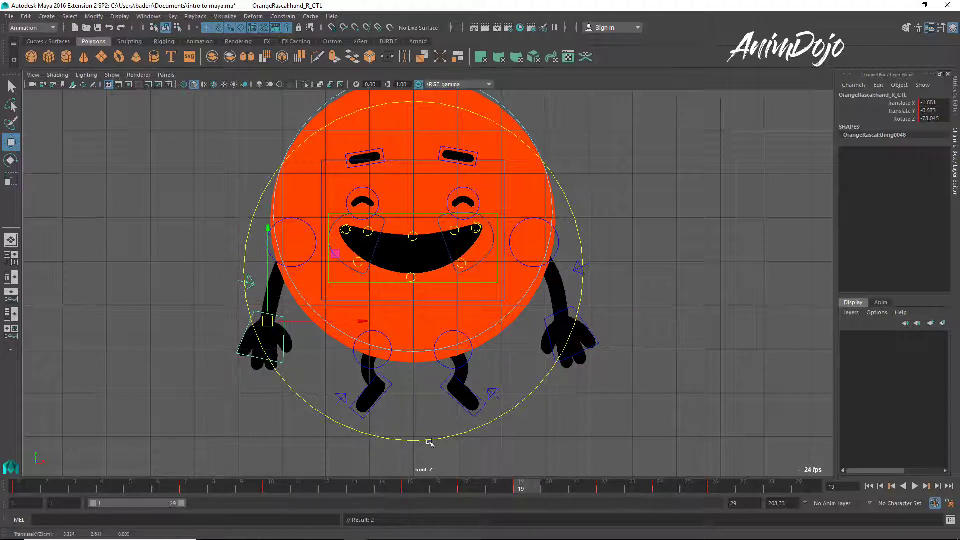
key(alt+v)
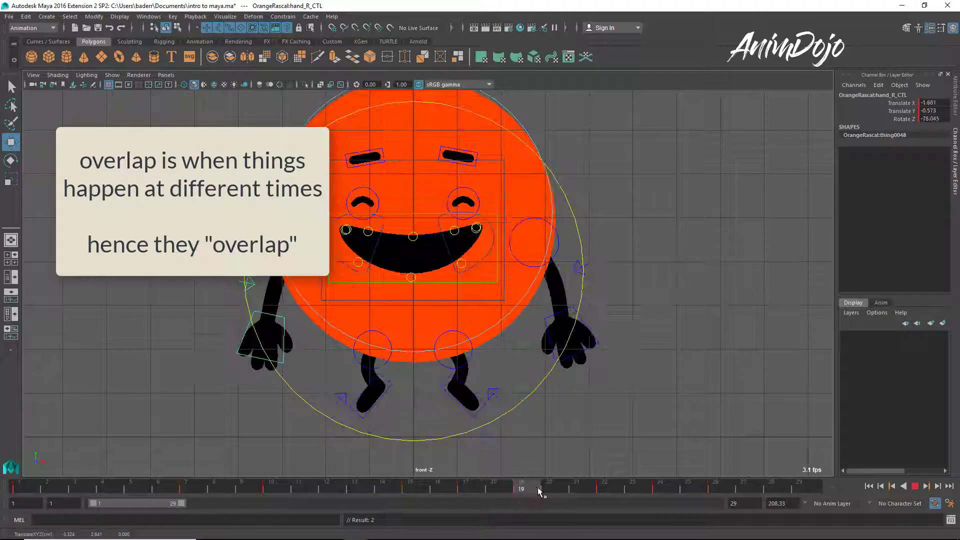
key(alt+v)
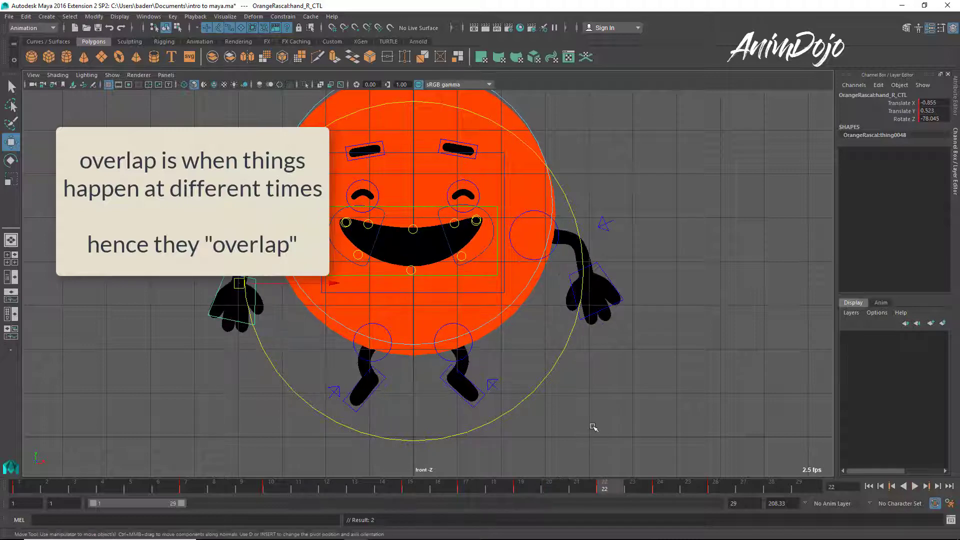
- At frame 22, rotate hand_L to about -76 on Z and move it to about X -0.86, Y 0.87
click(573, 296)
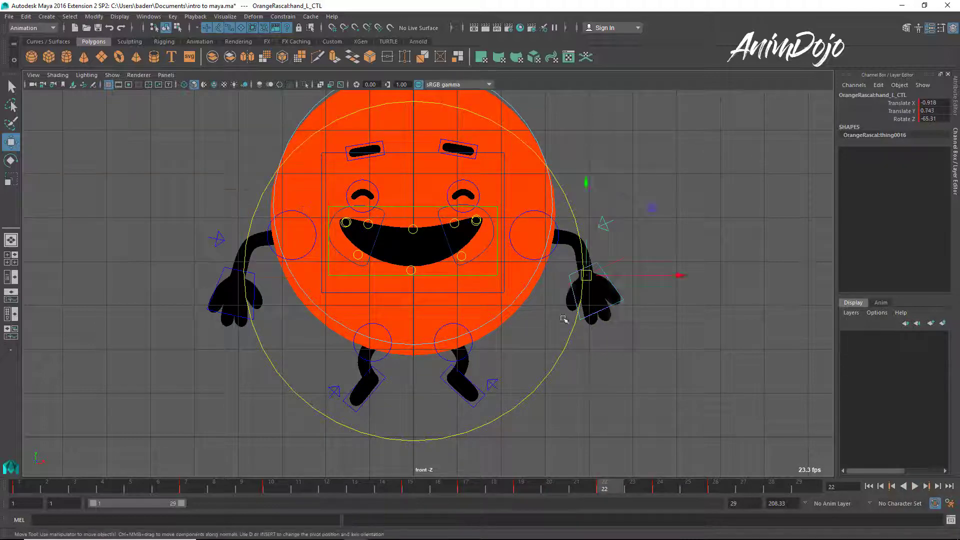
key(e)
drag(564, 319, 542, 317)
key(w)
middle_drag(547, 322, 549, 316)
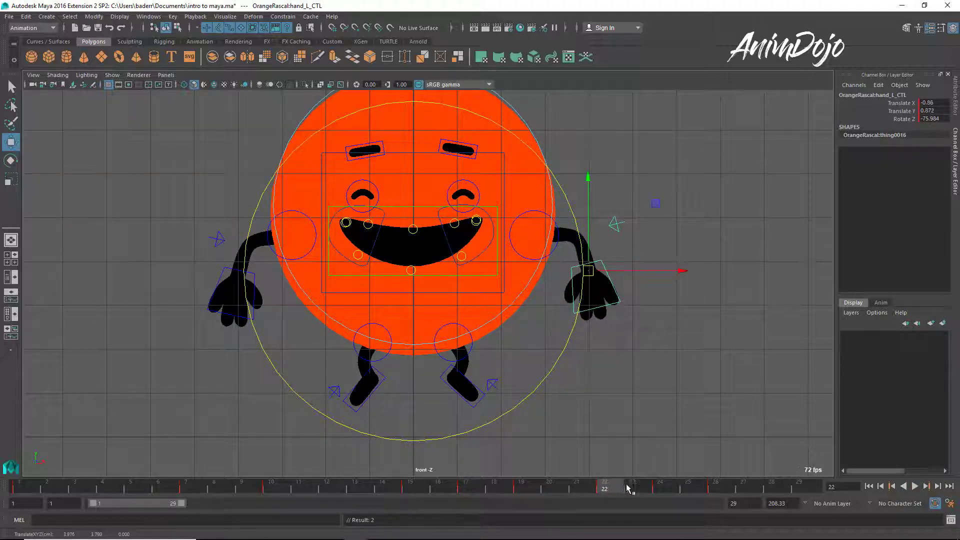
- At frame 24, raise hand_L to about X -0.59, Y 1.80 and rotate it to about -57 on Z
drag(628, 487, 660, 486)
middle_drag(656, 440, 671, 302)
key(e)
key(q)
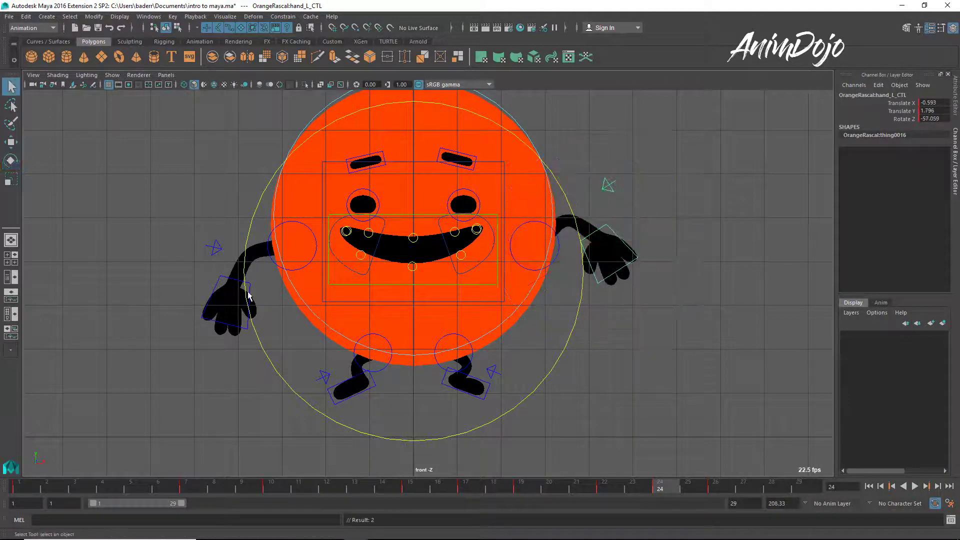
- At frame 24, raise and rotate hand_R outward to match the lifted pose of the opposite hand
click(229, 283)
key(w)
mouse_move(214, 360)
middle_down()
mouse_move(214, 339)
mouse_move(193, 326)
mouse_move(209, 353)
middle_up()
key(e)
key(w)
- At frame 25, raise hand_R above the shoulder and rotate it so the fingers point upward
drag(681, 485, 691, 489)
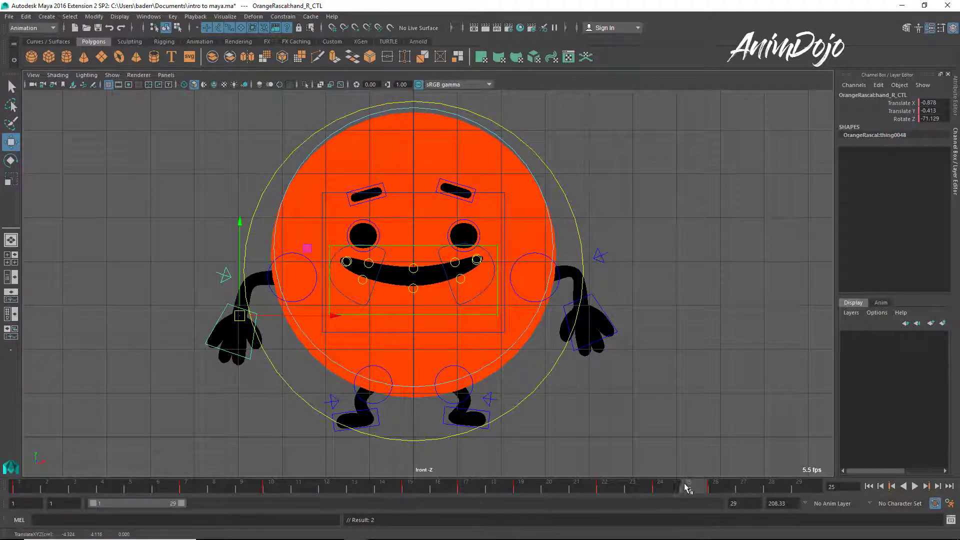
middle_drag(336, 380, 312, 345)
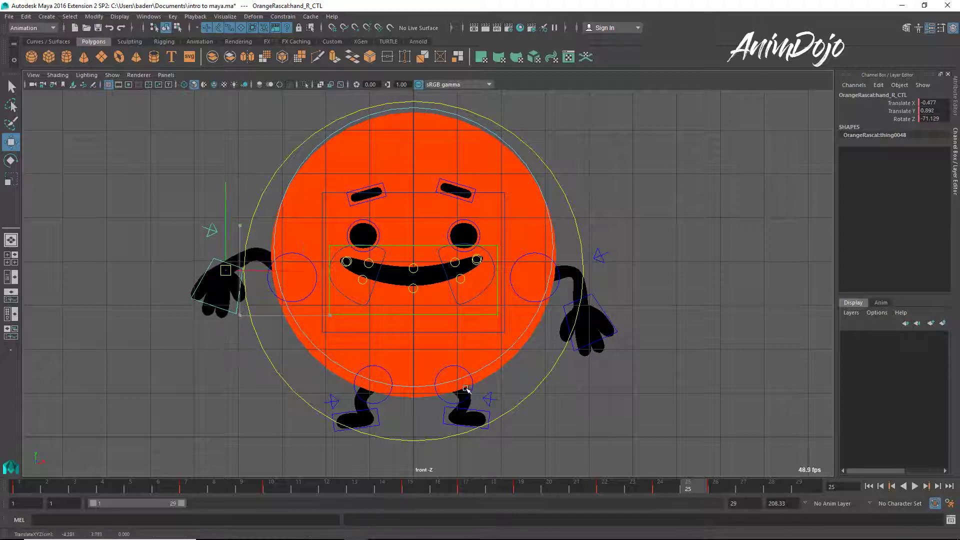
key(e)
drag(285, 325, 145, 343)
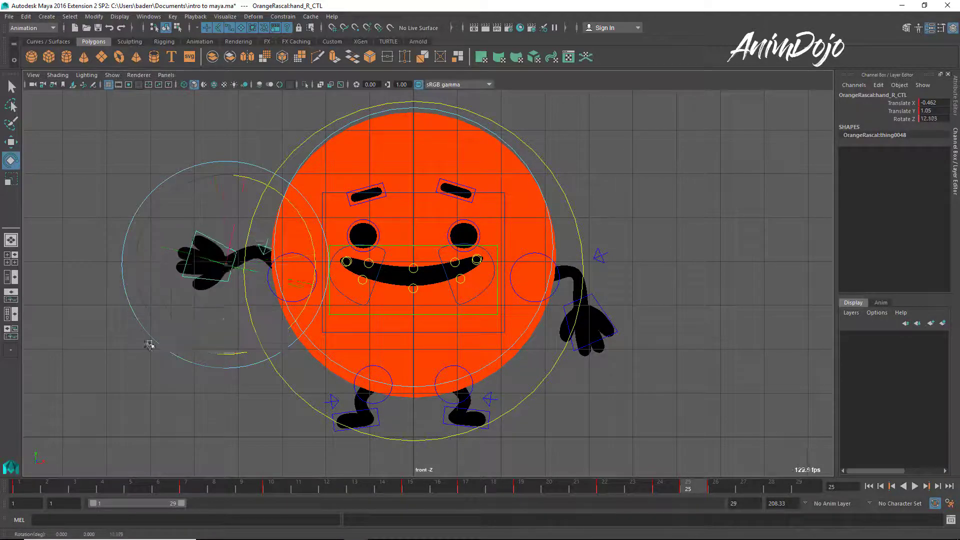
key(w)
middle_drag(205, 400, 199, 355)
key(e)
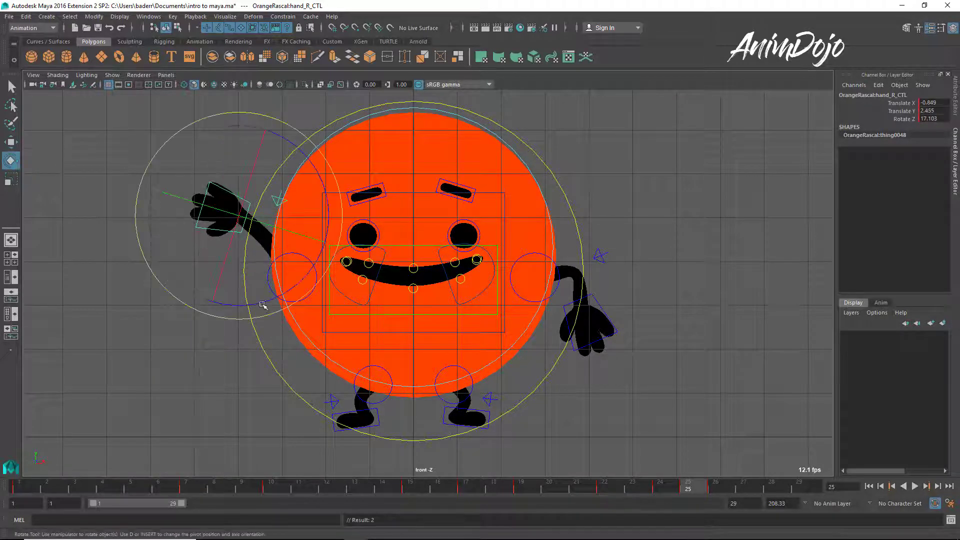
drag(240, 309, 274, 256)
- At frame 25, move the right arm's pole vector control outward and down to straighten the raised arm's bend
key(q)
click(281, 229)
key(w)
middle_drag(280, 229, 239, 266)
- At frame 25, raise hand_L above the shoulder and rotate it so the fingers point upward
key(q)
click(601, 307)
key(w)
middle_drag(628, 349, 626, 286)
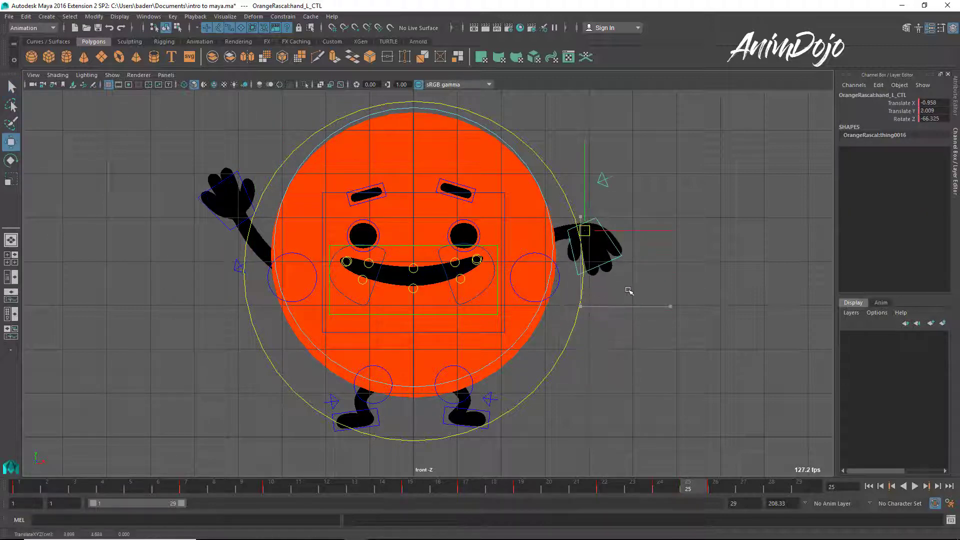
key(e)
drag(624, 286, 675, 175)
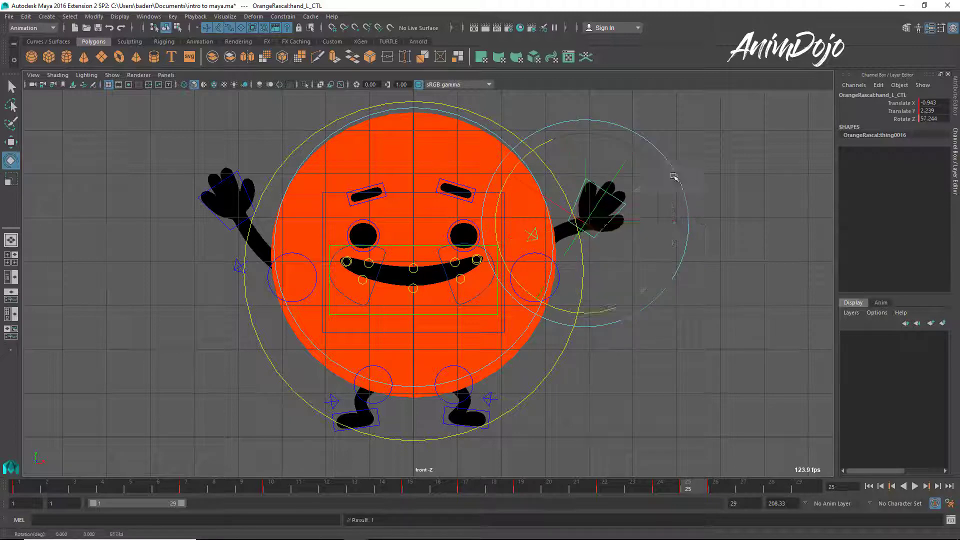
key(w)
middle_drag(680, 235, 675, 175)
- At frame 25, move the left arm's pole vector control outward and down to about X 0.26, Y -0.29
key(q)
click(532, 214)
key(w)
middle_drag(561, 272, 640, 311)
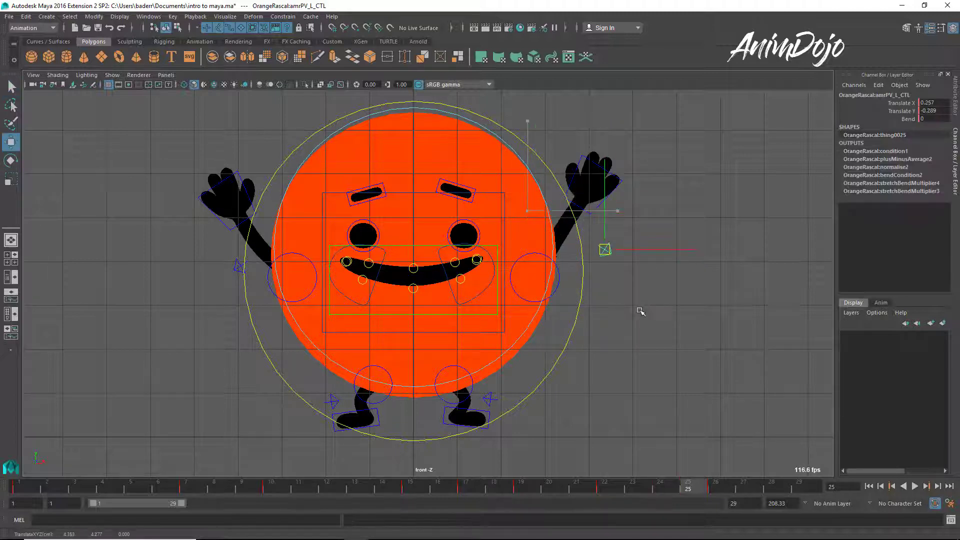
- Copy the pose of both arm pole vector controls from frame 22 to frame 24, key it, and check the playback
key(alt+v)
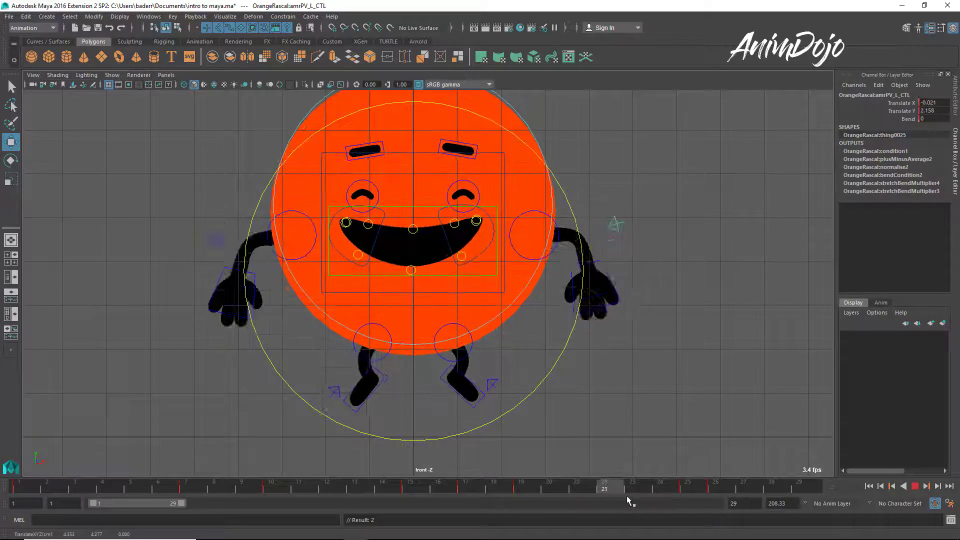
click(673, 491)
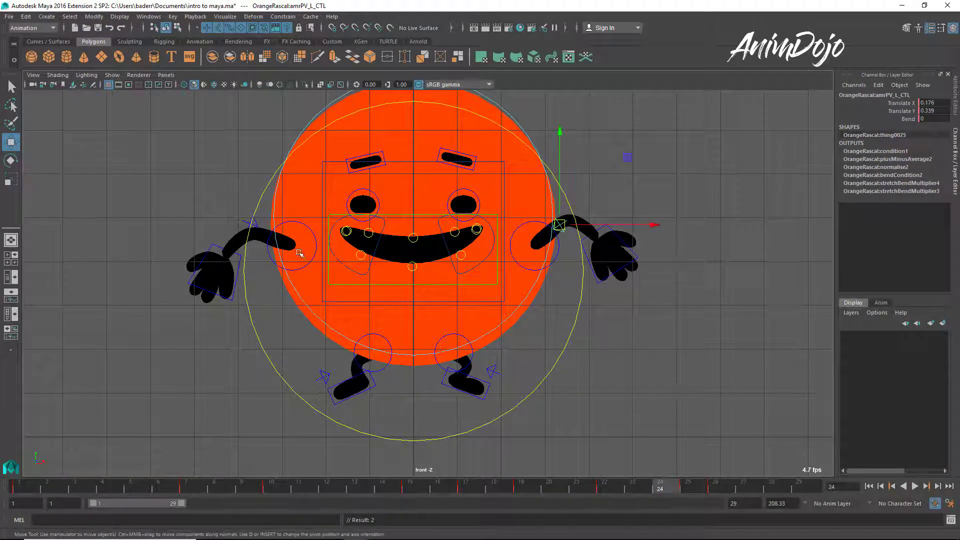
shift+click(255, 224)
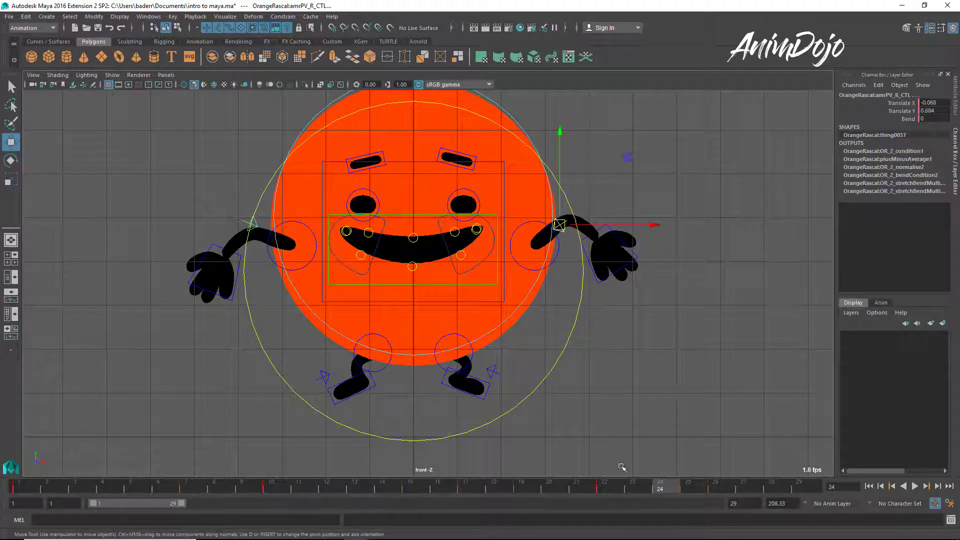
drag(618, 487, 660, 487)
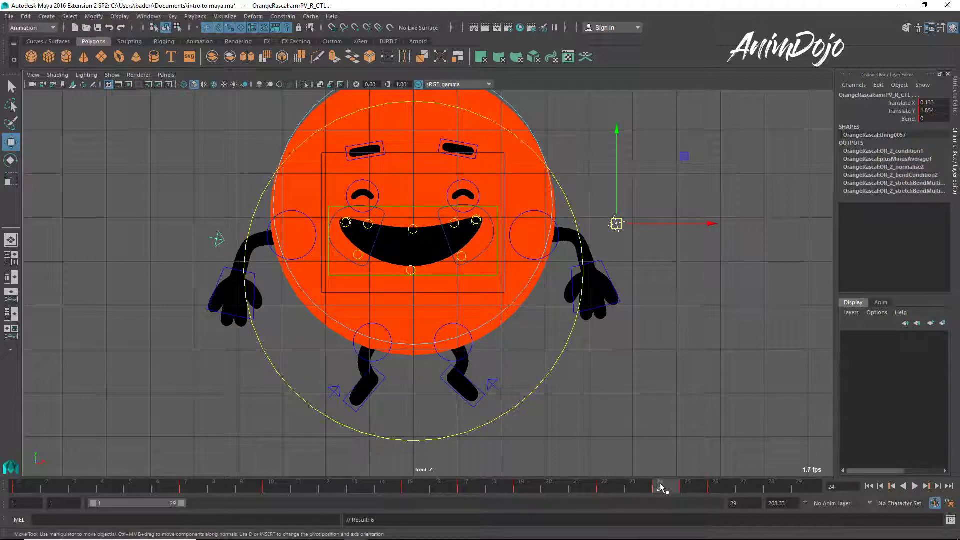
key(alt+v)
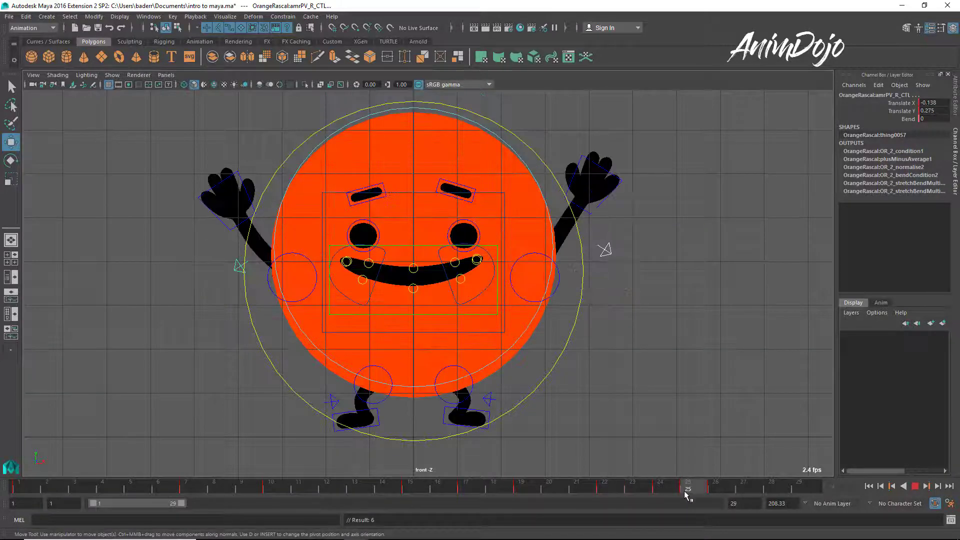
- Select all of the character's controls and move their keys from frame 26 to frame 28
click(707, 488)
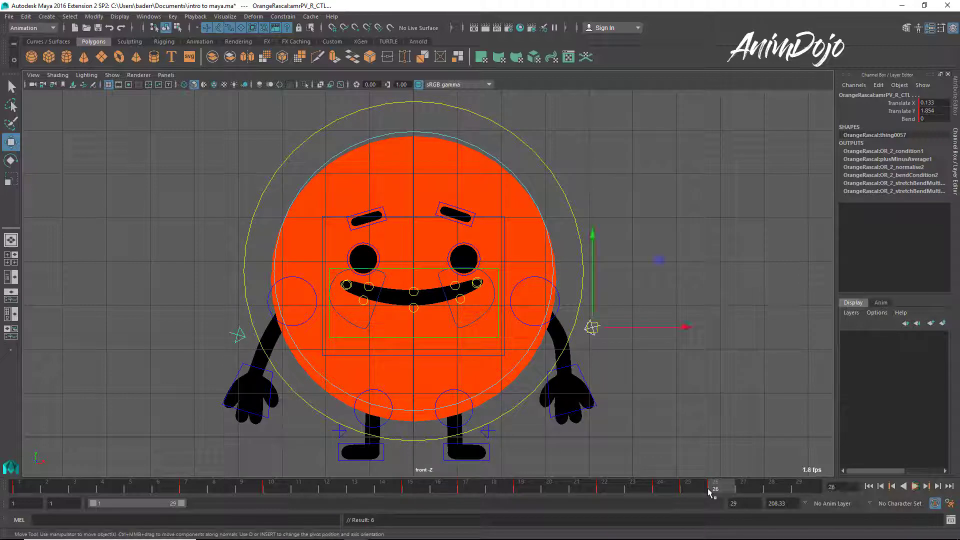
click(545, 467)
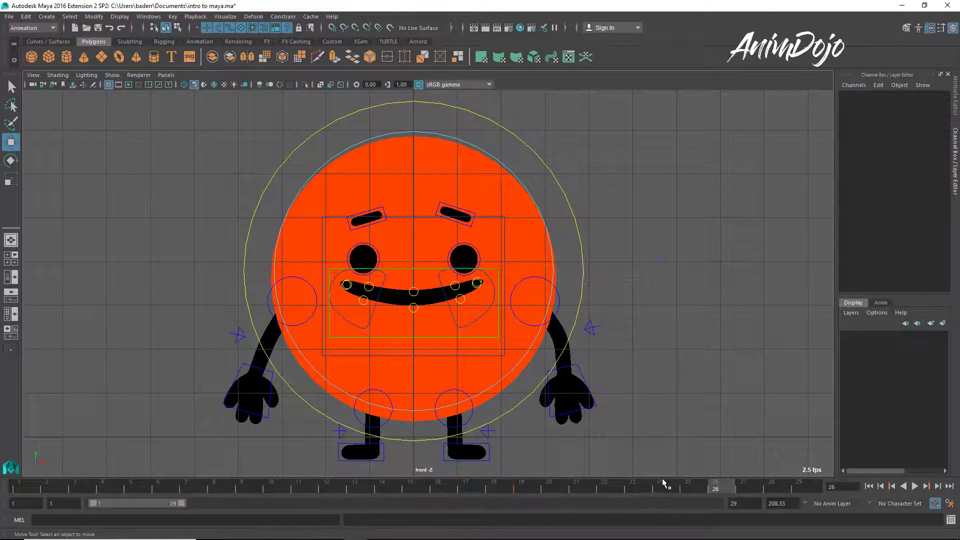
click(583, 379)
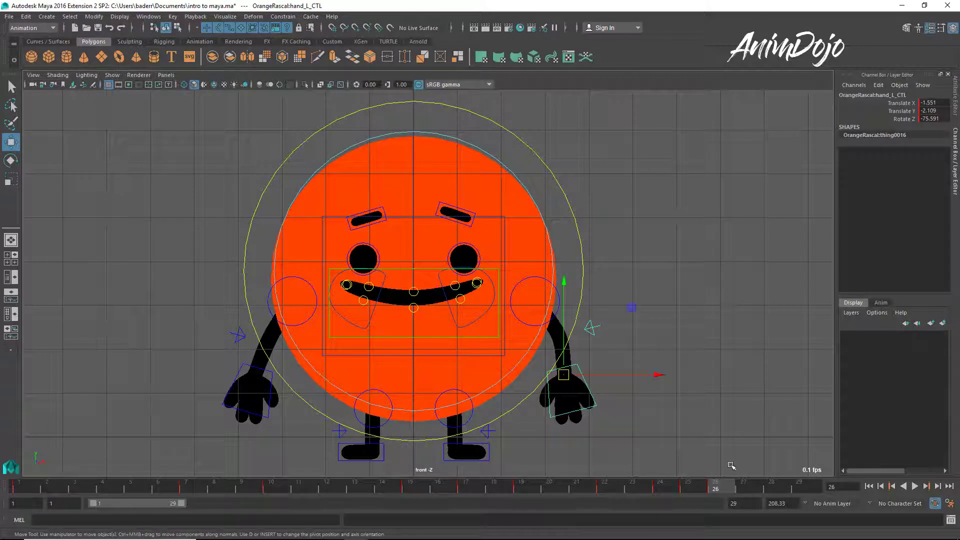
right_drag(645, 343, 696, 445)
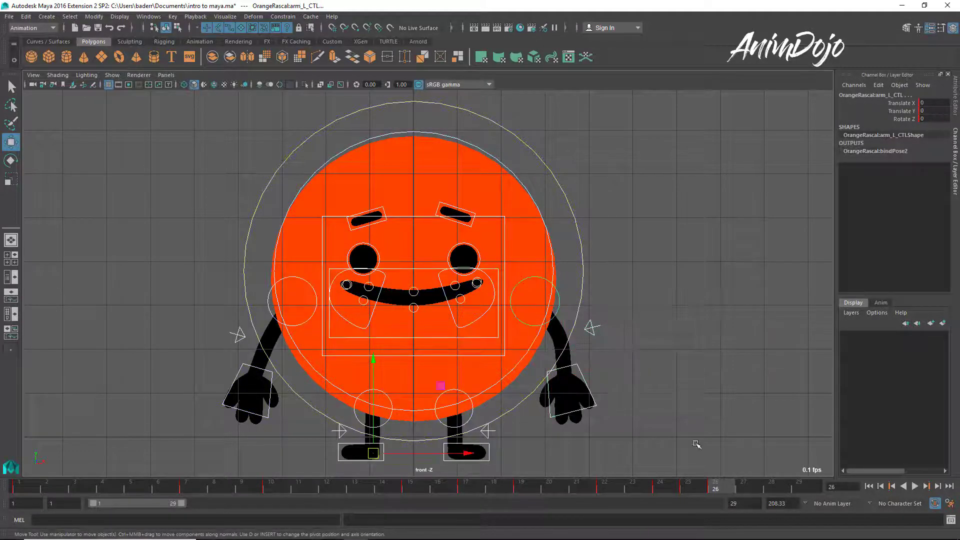
drag(720, 488, 757, 486)
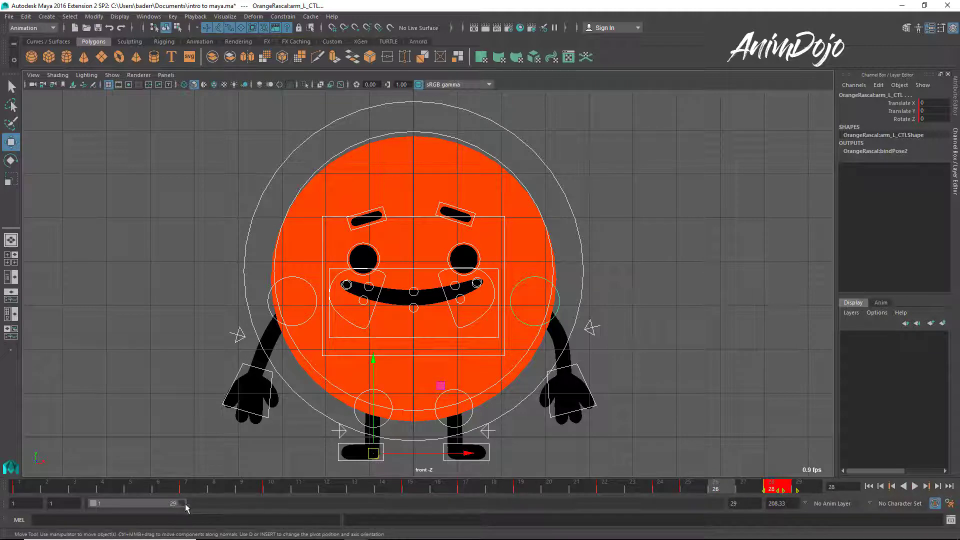
- Extend the playback range to frame 33 and scrub through the landing around frames 24 to 28
drag(185, 504, 196, 503)
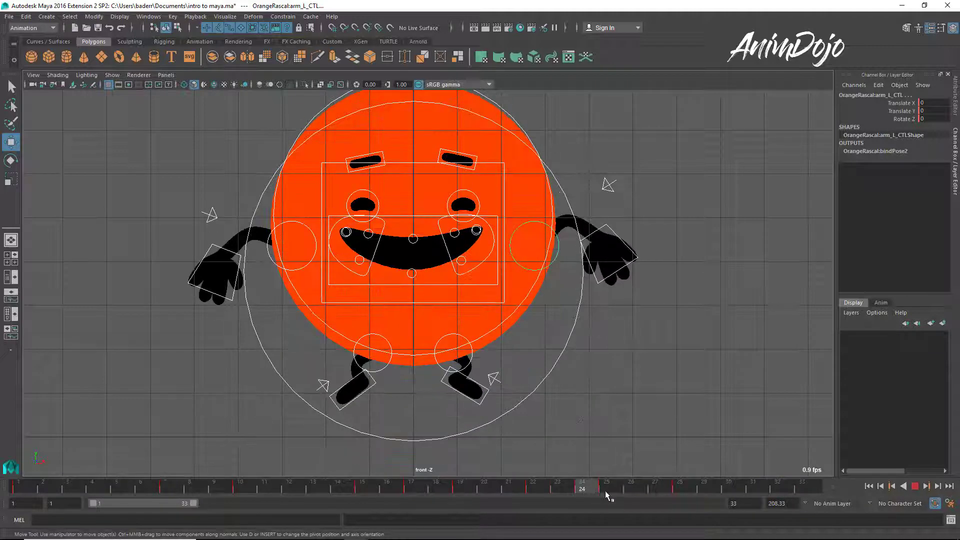
click(678, 490)
drag(676, 494, 608, 491)
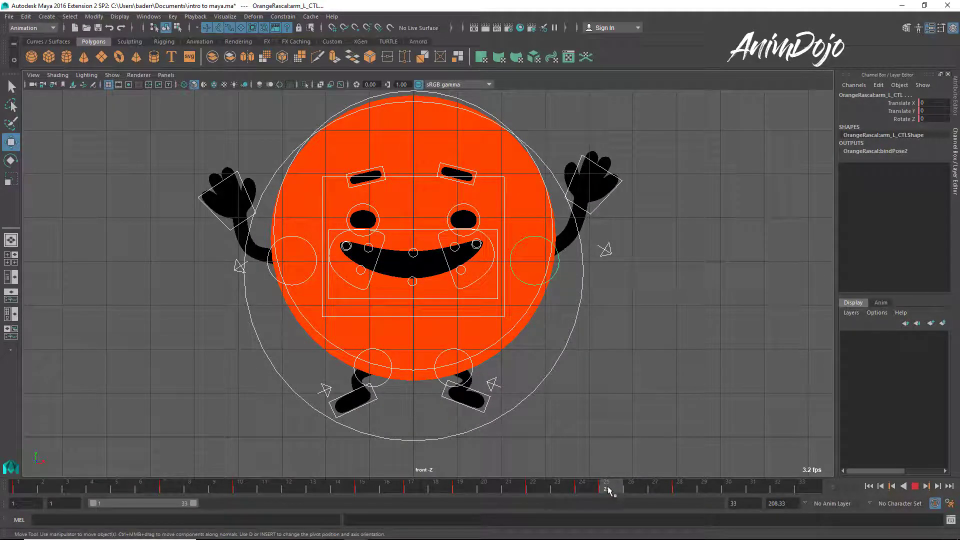
mouse_move(608, 488)
mouse_down()
mouse_move(644, 487)
mouse_move(581, 494)
mouse_move(633, 497)
mouse_move(580, 493)
mouse_move(602, 490)
mouse_up()
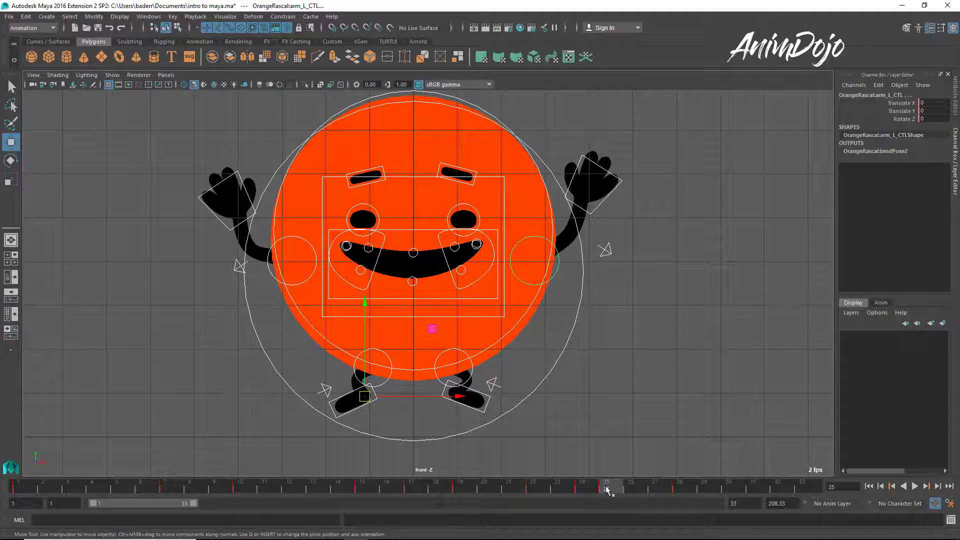
- Move the arm and hand keys from frame 25 to frame 26 and scrub through the result
drag(617, 490, 625, 486)
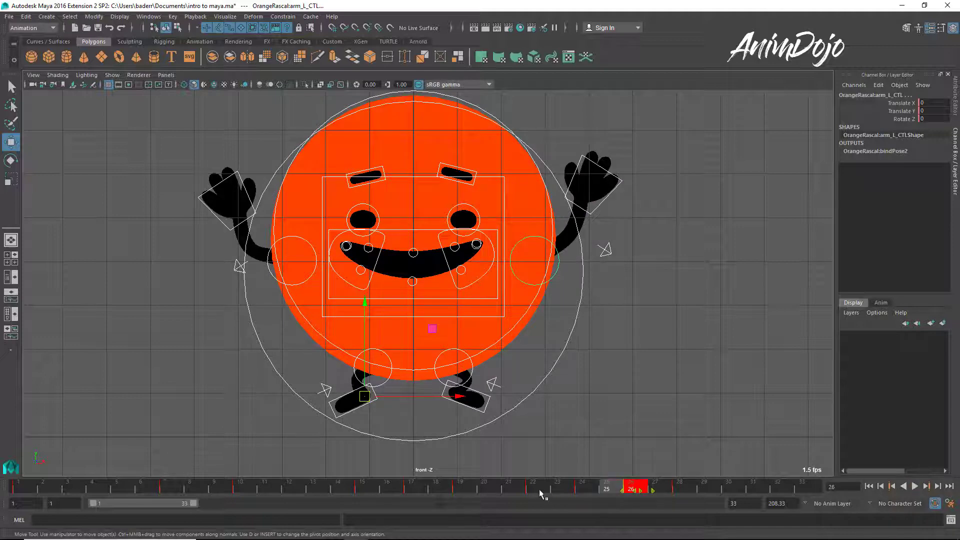
drag(542, 495, 628, 492)
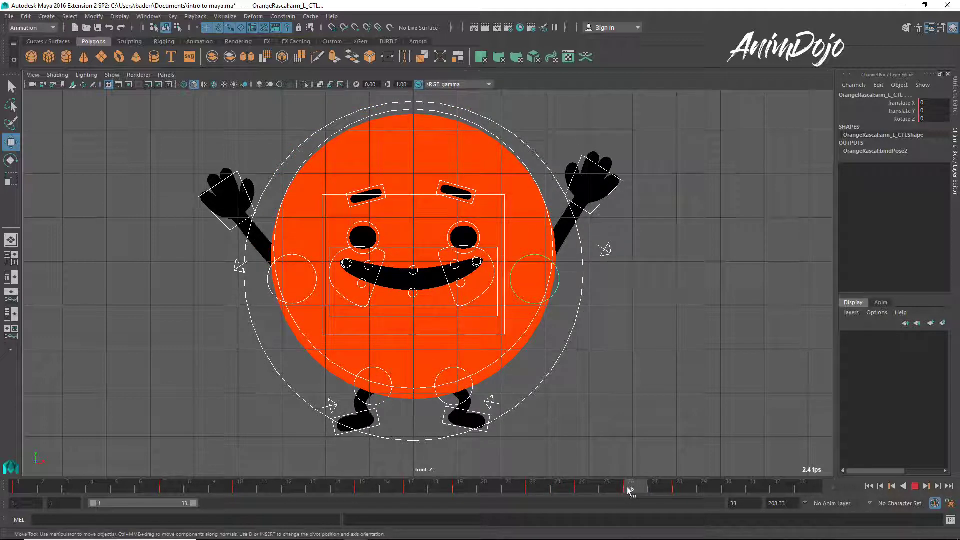
click(489, 370)
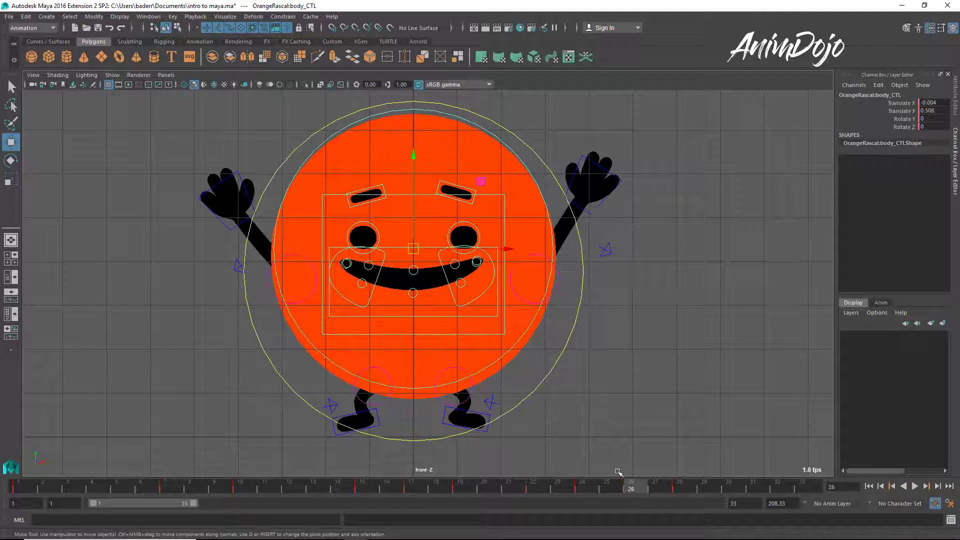
key(ctrl+z)
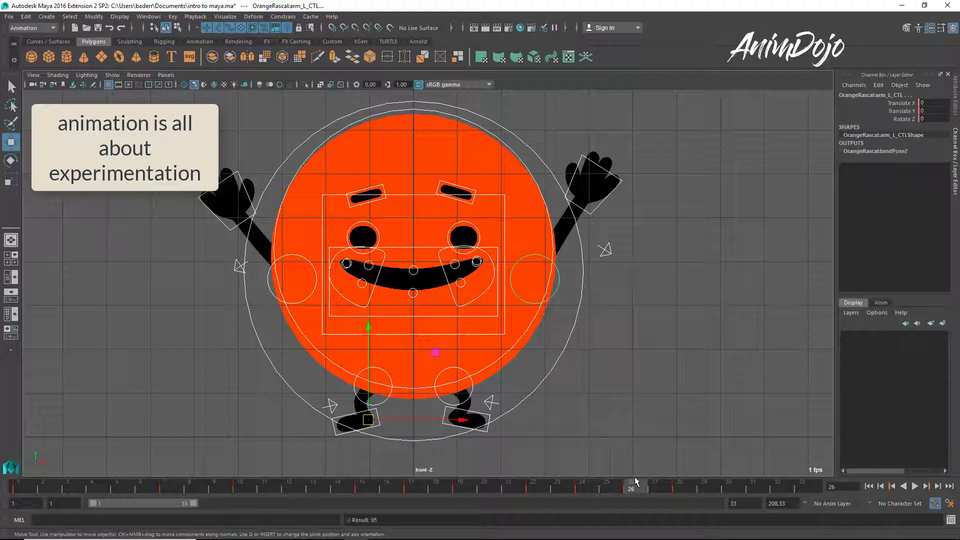
- Copy the standing pose of all controls from frame 28 to frame 32
drag(546, 490, 678, 490)
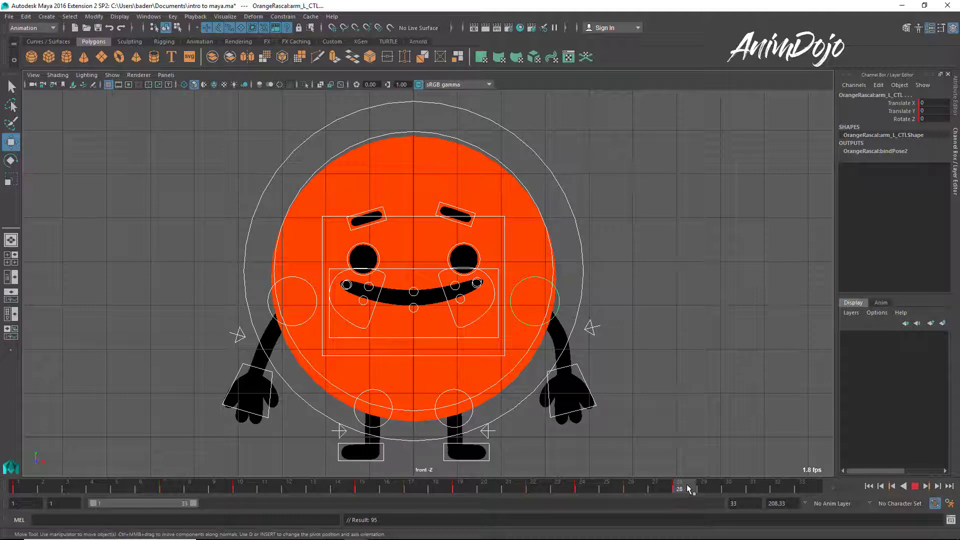
drag(751, 488, 777, 490)
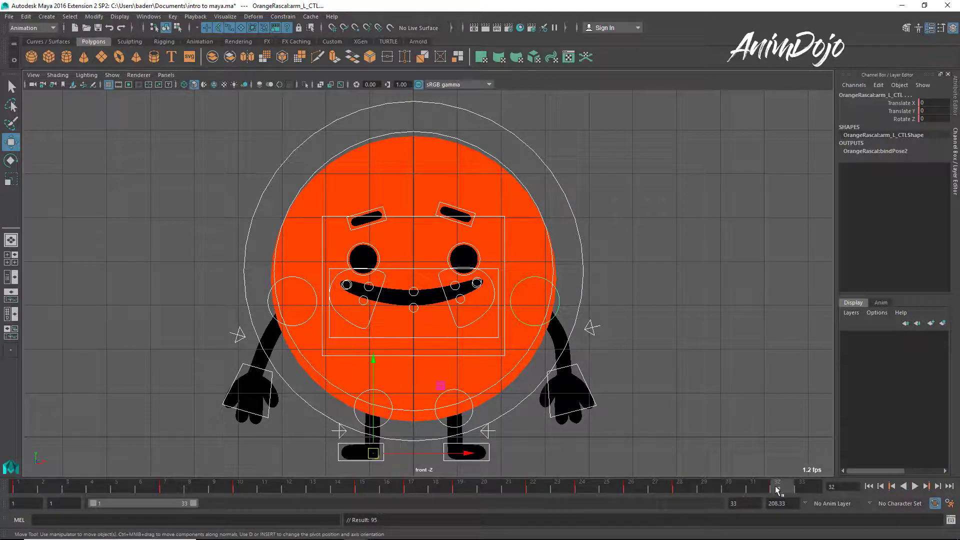
- At frame 28, lower the body control to about Y -0.45 so the legs squash on landing
drag(627, 490, 680, 491)
click(507, 379)
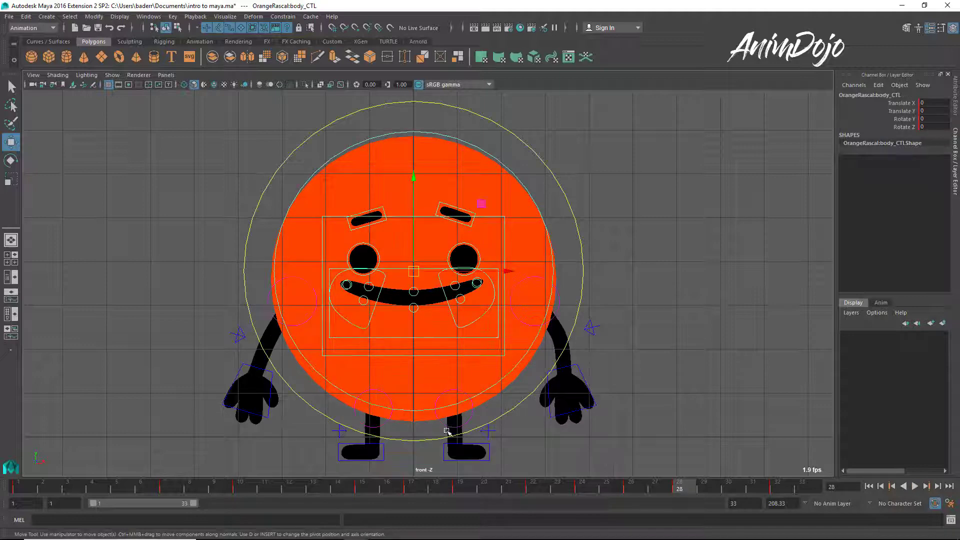
middle_drag(507, 379, 363, 421)
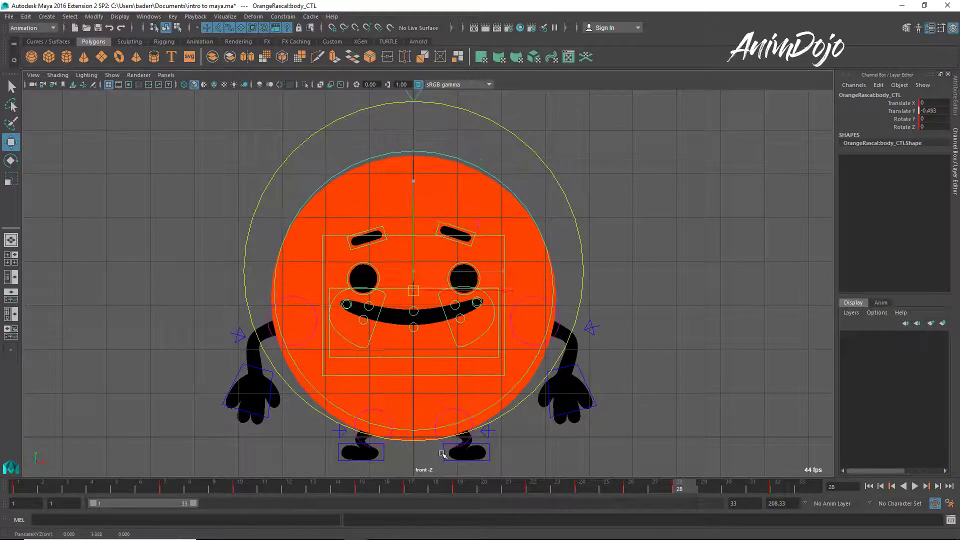
- At frame 28, raise the right hand control to about X -0.86, Y 0.70 and rotate it to about 28 degrees
click(274, 388)
middle_drag(275, 388, 152, 345)
key(e)
key(w)
key(q)
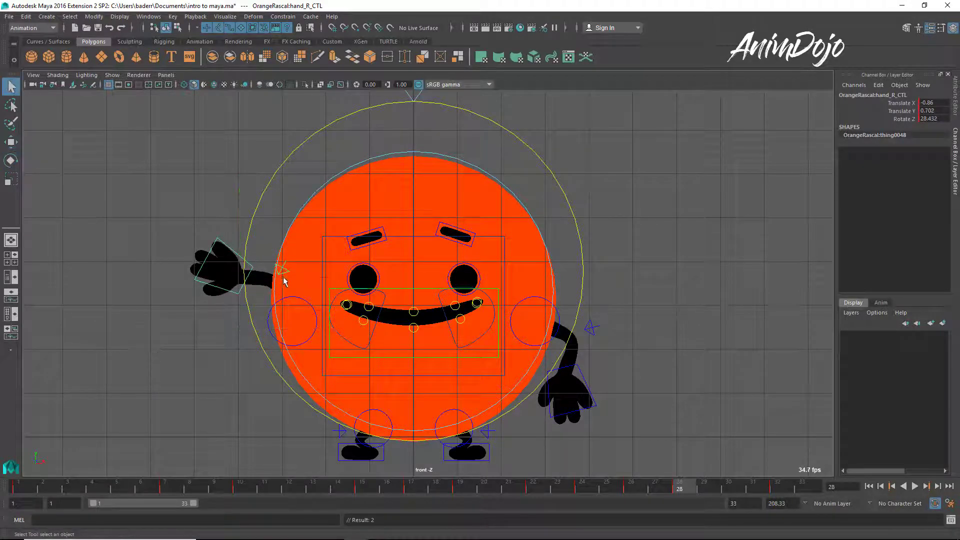
- Move the right arm's pole vector outward and down, and adjust the hand to about X -0.72, Y 0.80, rotated about 57 degrees
key(w)
middle_drag(234, 300, 225, 337)
key(e)
key(w)
key(q)
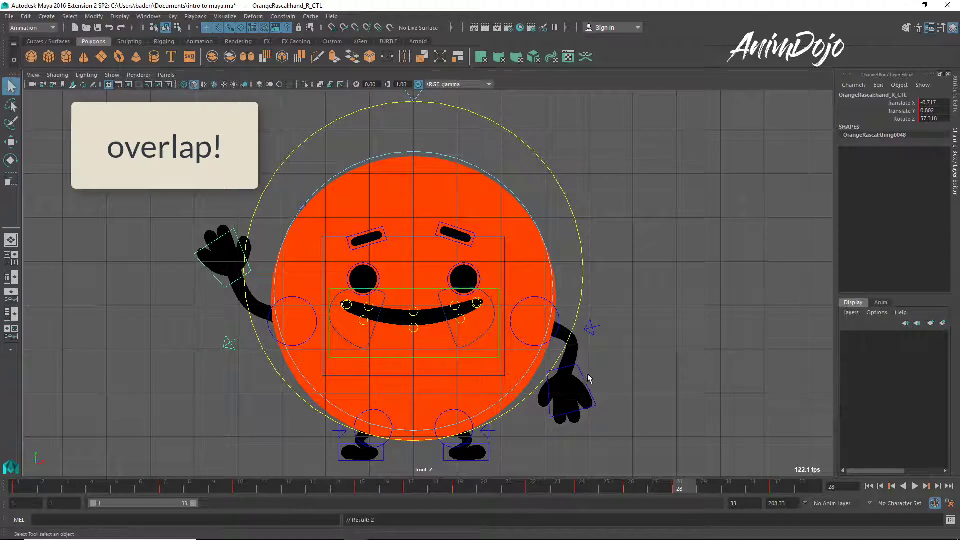
- At frame 28, raise the left hand control to about X -0.66, Y 0.44 and rotate it to about 56 degrees
click(587, 385)
key(e)
middle_drag(658, 366, 633, 357)
key(w)
key(q)
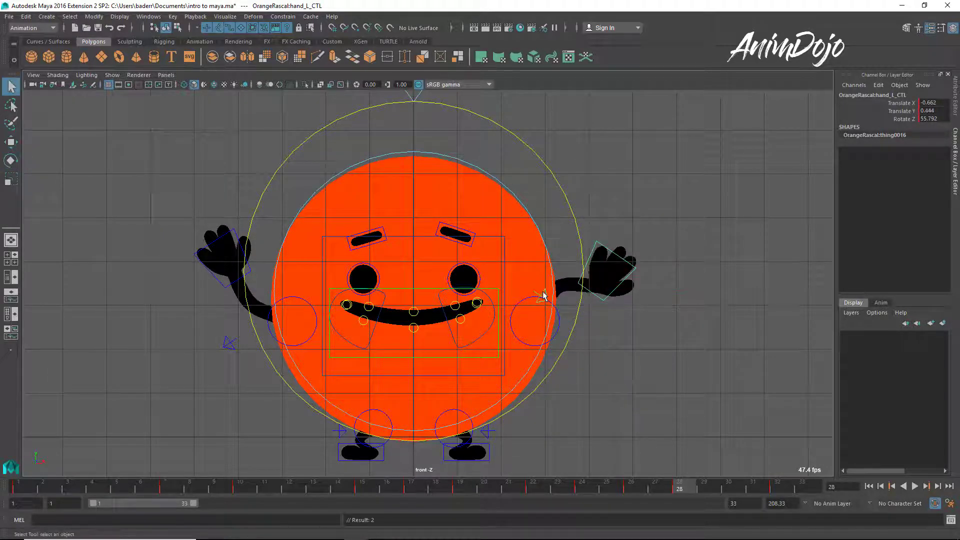
- Move the left arm's pole vector outward and down, and raise the hand to about X -0.73, Y 0.92, rotated about 62 degrees
click(543, 296)
key(w)
middle_drag(574, 355, 602, 406)
key(q)
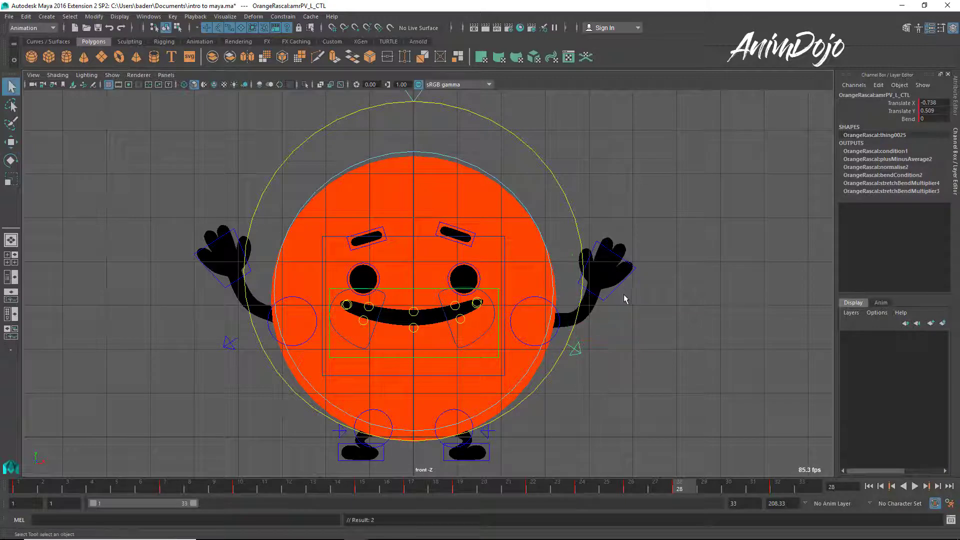
click(619, 298)
key(e)
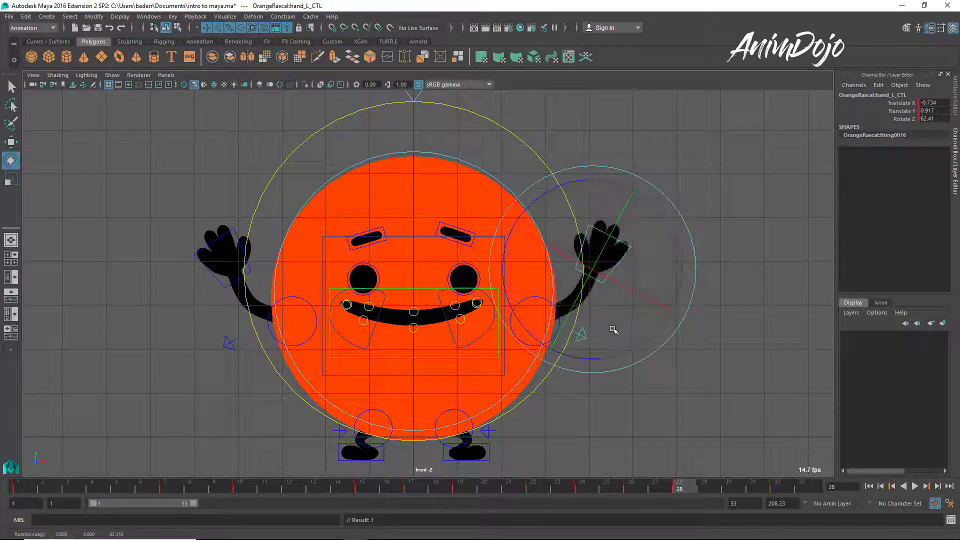
- Select all of the character's controls and scrub frames 25 to 32 to examine the arm overlap during the landing
key(Up)
drag(619, 489, 658, 489)
key(q)
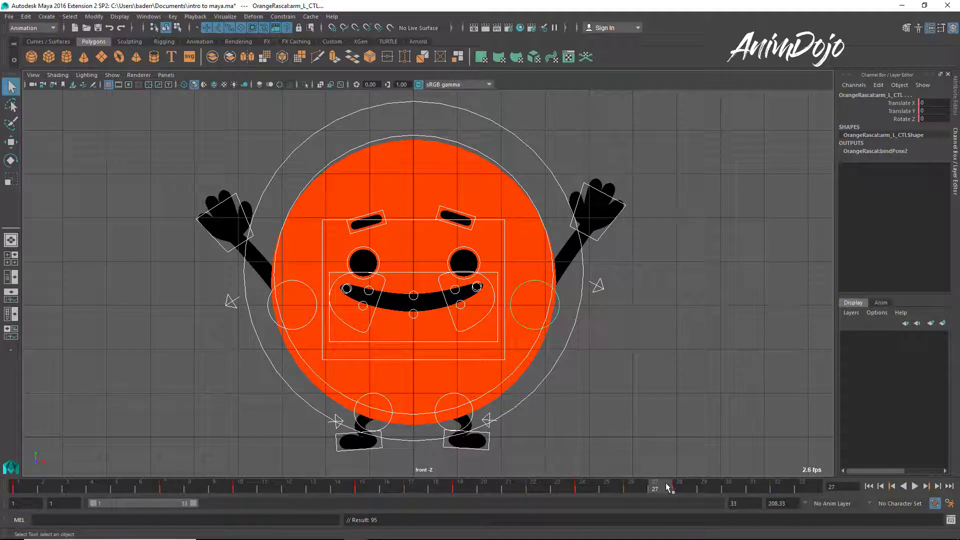
key(alt+v)
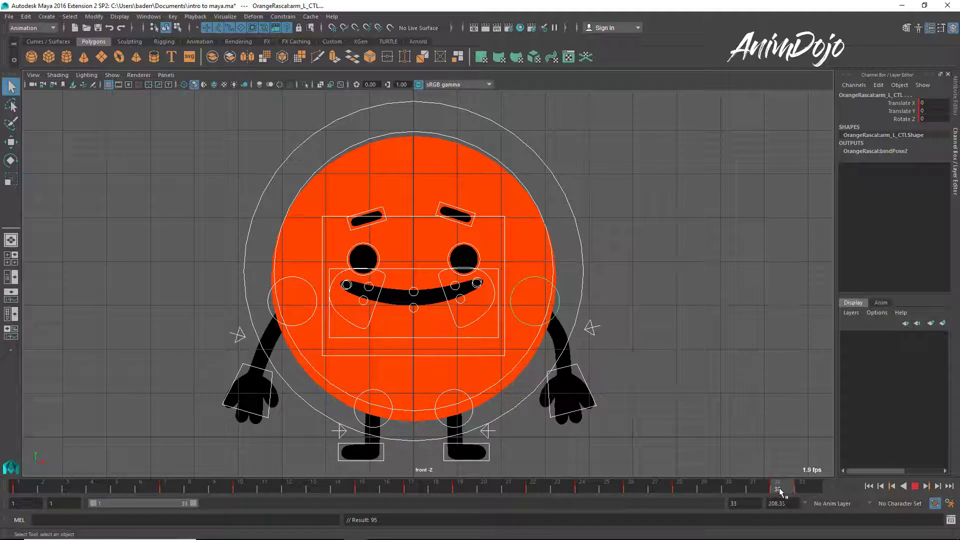
click(630, 489)
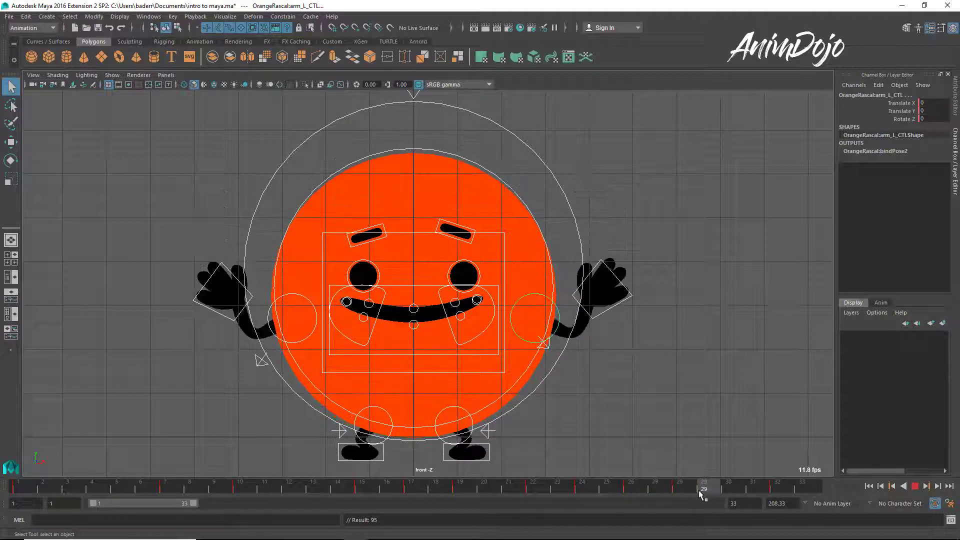
click(607, 488)
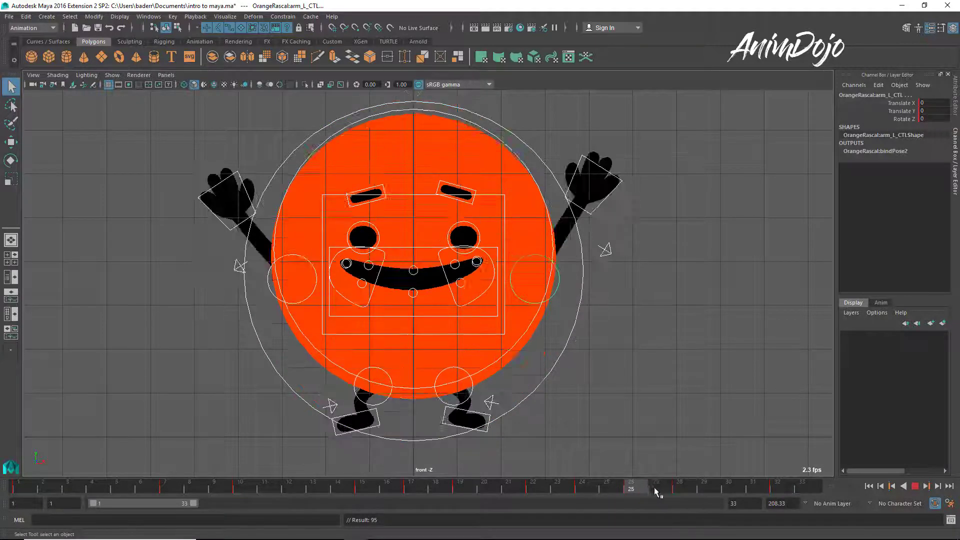
click(650, 488)
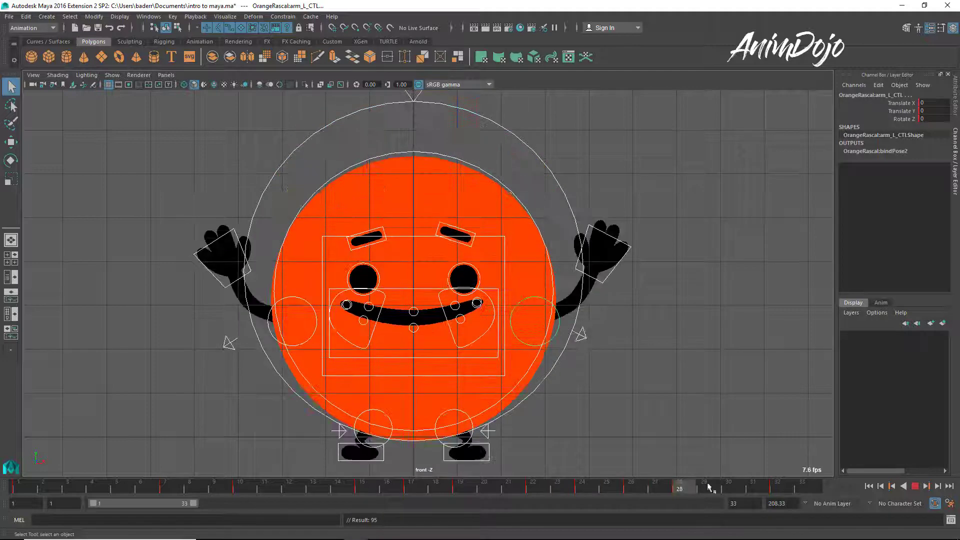
click(682, 485)
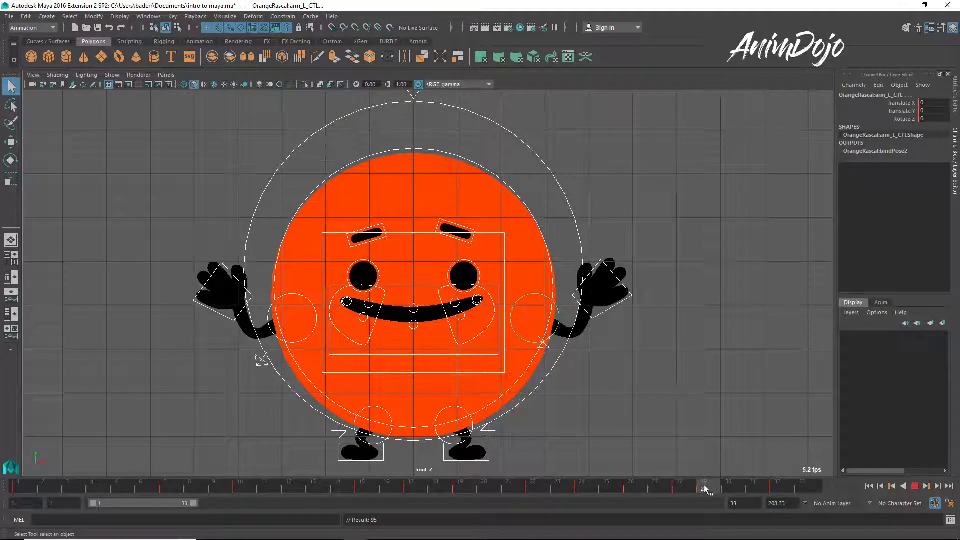
click(729, 487)
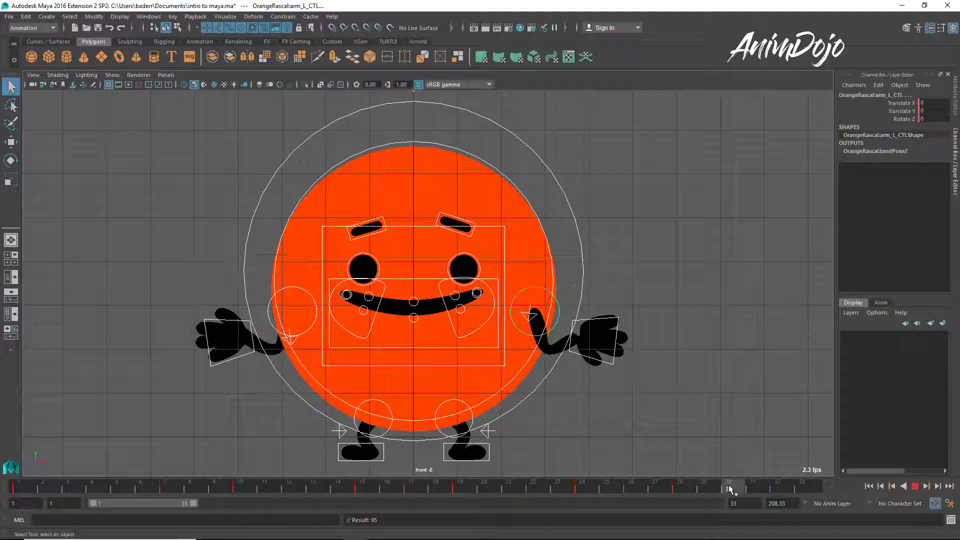
- At frame 30, lower the body control to hold the squash after the landing
click(489, 409)
key(w)
middle_drag(422, 410, 423, 422)
- At frame 30, lower the left hand control and rotate it downward to about -45 degrees
click(595, 320)
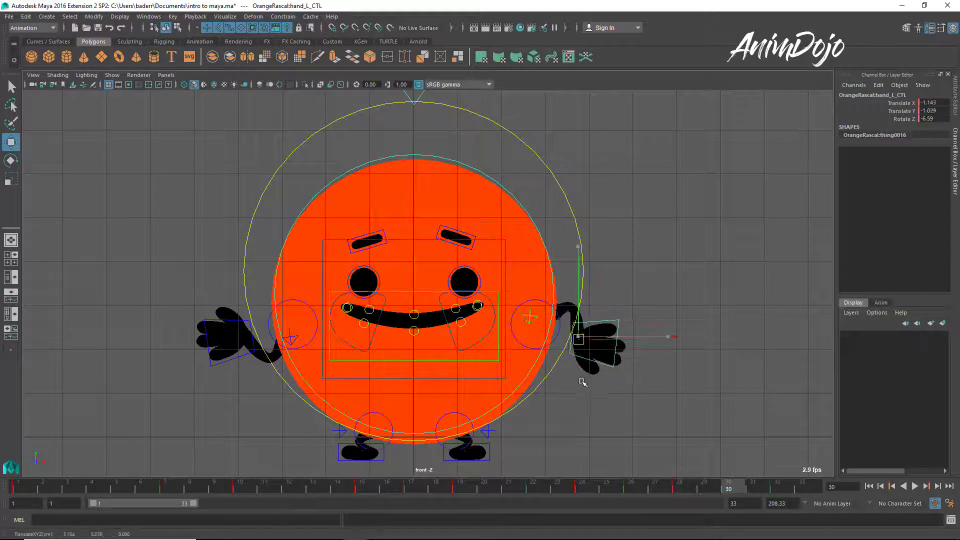
middle_drag(582, 382, 584, 398)
key(e)
drag(612, 392, 576, 451)
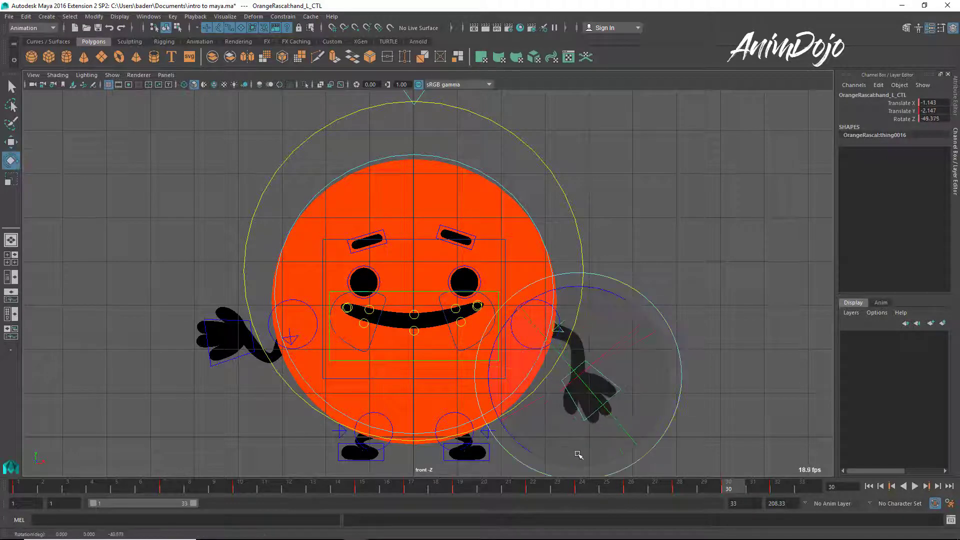
key(w)
middle_drag(576, 451, 570, 460)
key(q)
- At frame 30, move the left arm's pole vector to about X -0.46, Y 0.97
click(544, 346)
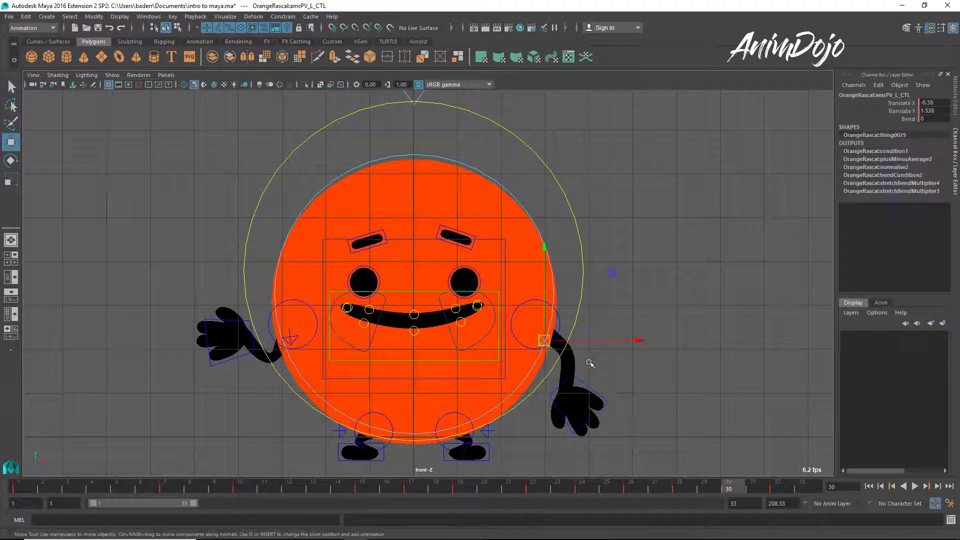
key(w)
middle_drag(545, 350, 562, 383)
key(q)
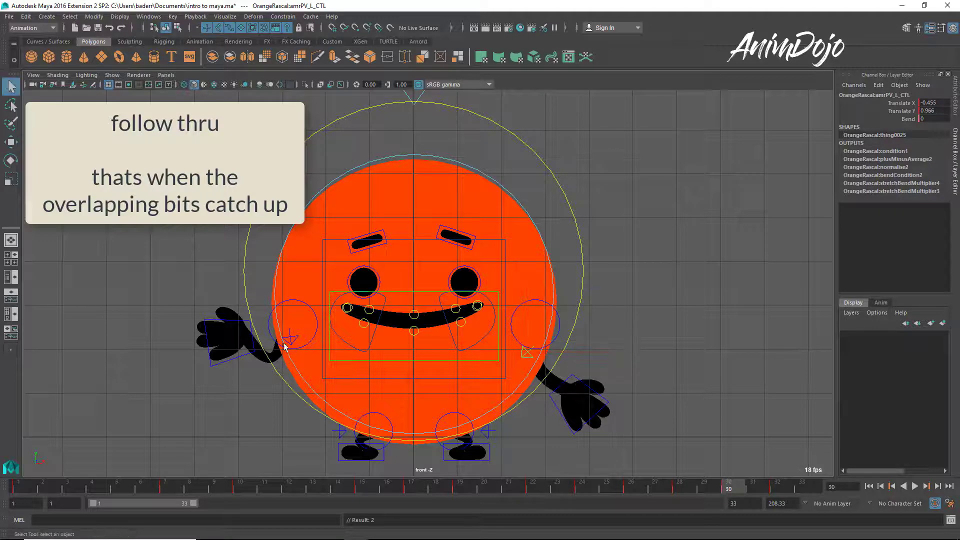
- At frame 30, lower the right hand to about X -1.48, Y -2.71, rotate it to about -45 degrees, and check the playback
click(250, 347)
key(w)
middle_drag(250, 348, 390, 375)
key(e)
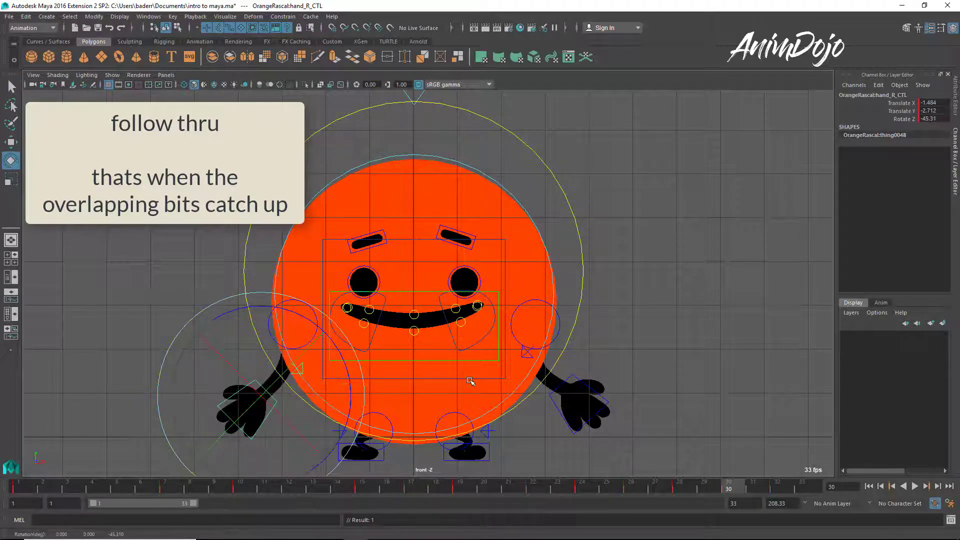
right_drag(470, 382, 664, 426)
key(alt+v)
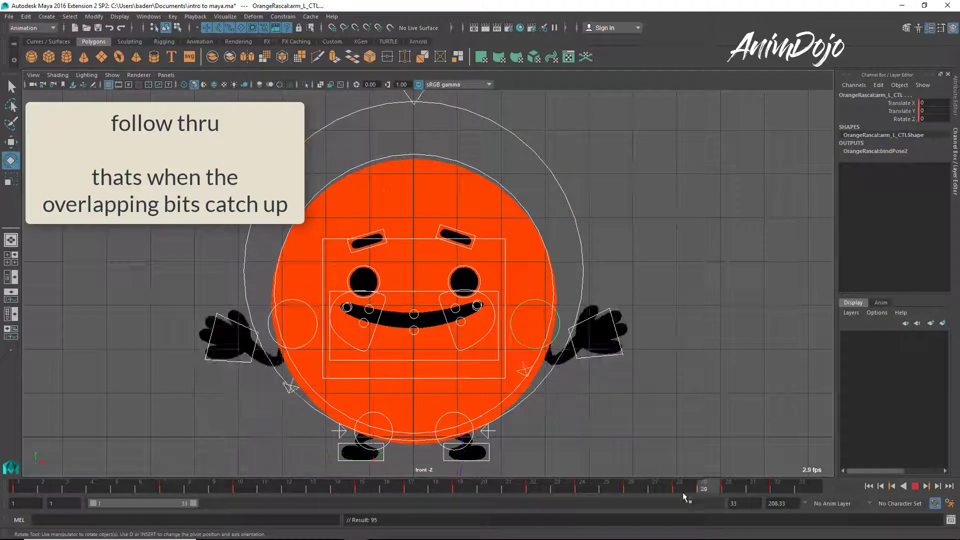
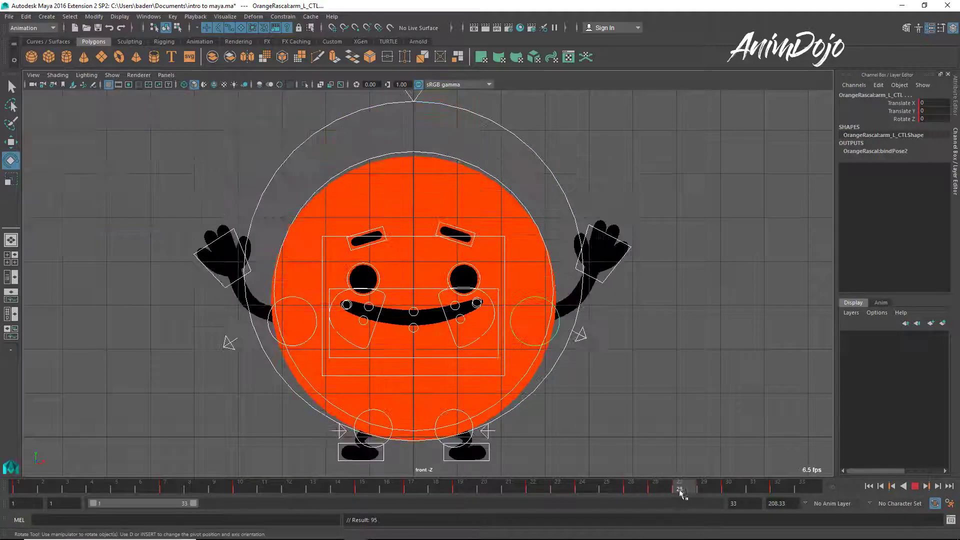
- At frame 25, move the left arm's pole vector outward and down, and raise the hand to about Y 3.02, rotated about 49 degrees
key(q)
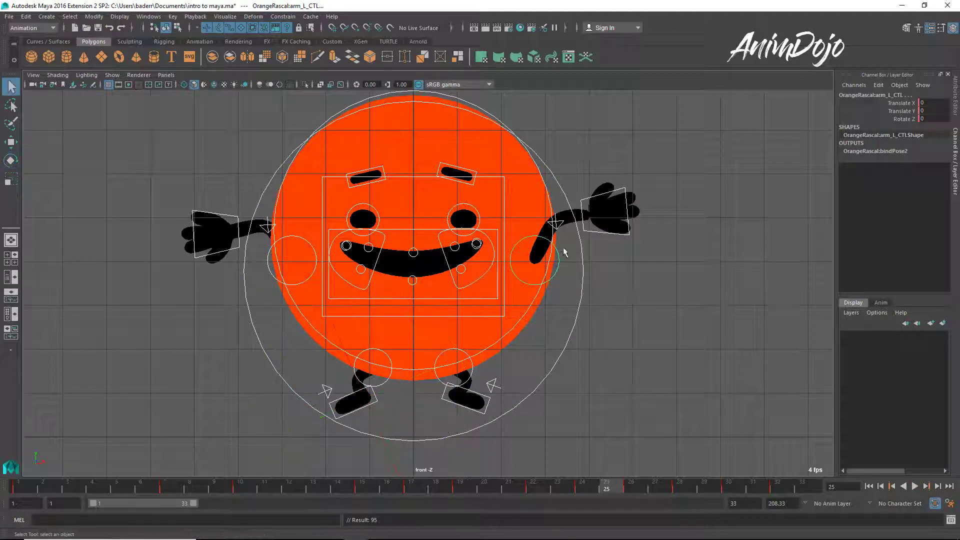
click(583, 279)
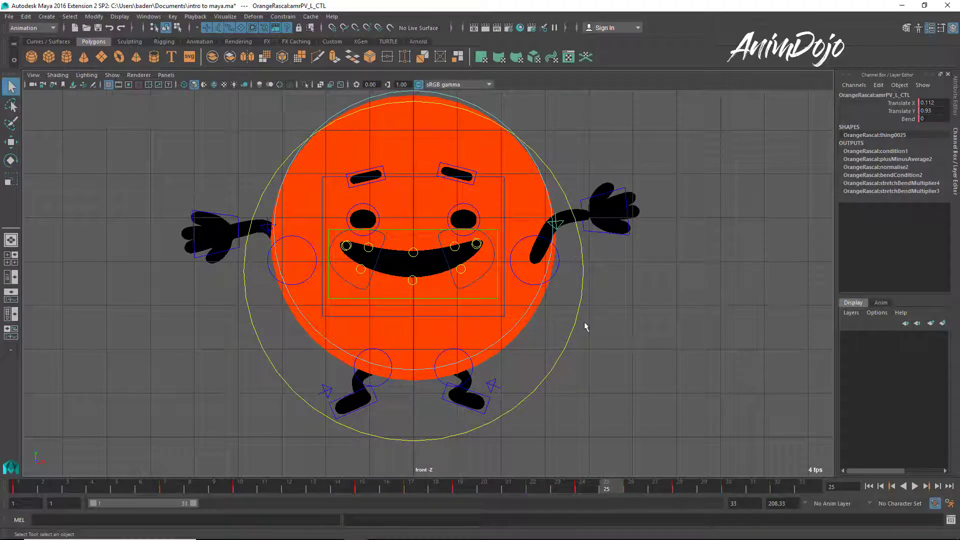
key(w)
drag(554, 223, 583, 266)
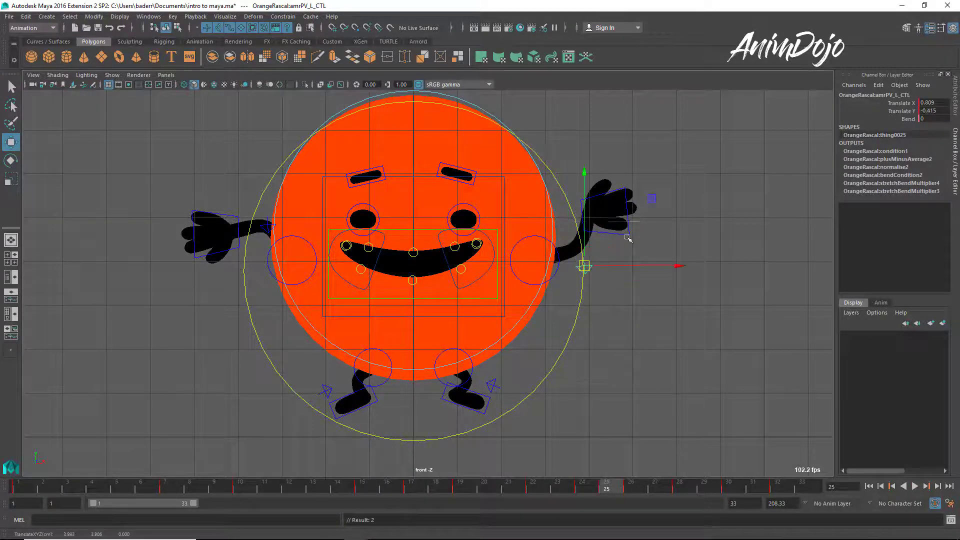
click(619, 231)
drag(677, 225, 674, 208)
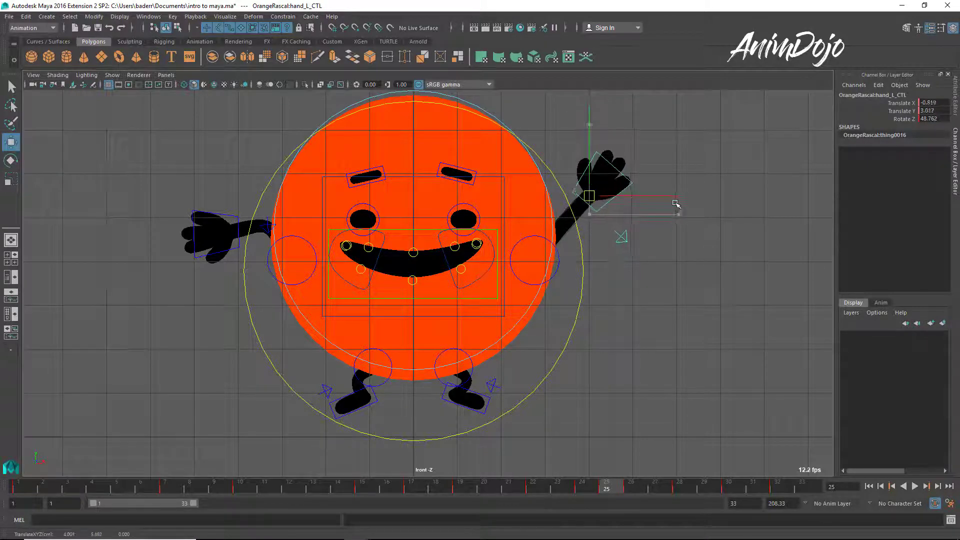
- Select the right hand control and scrub between frames 24 and 26 to examine the arm swing
click(223, 251)
key(e)
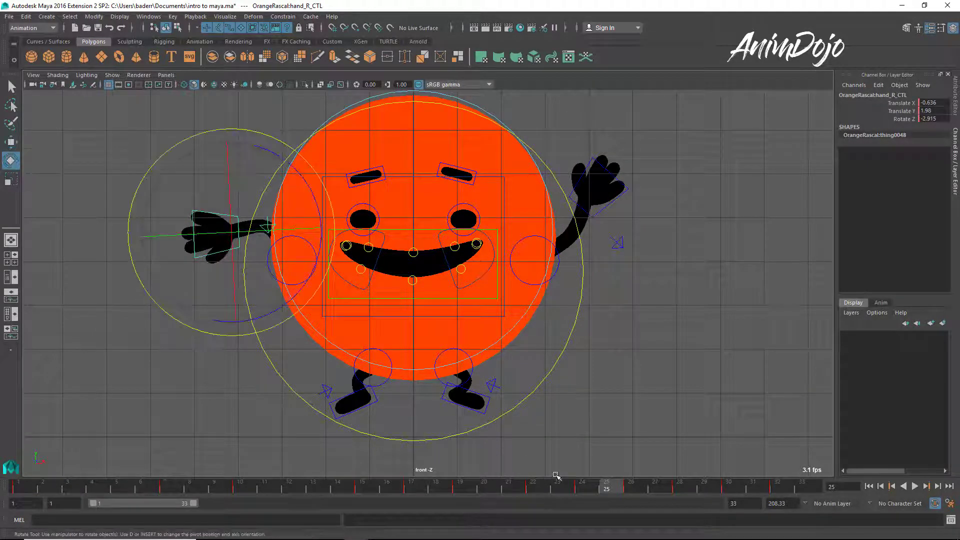
key(alt+v)
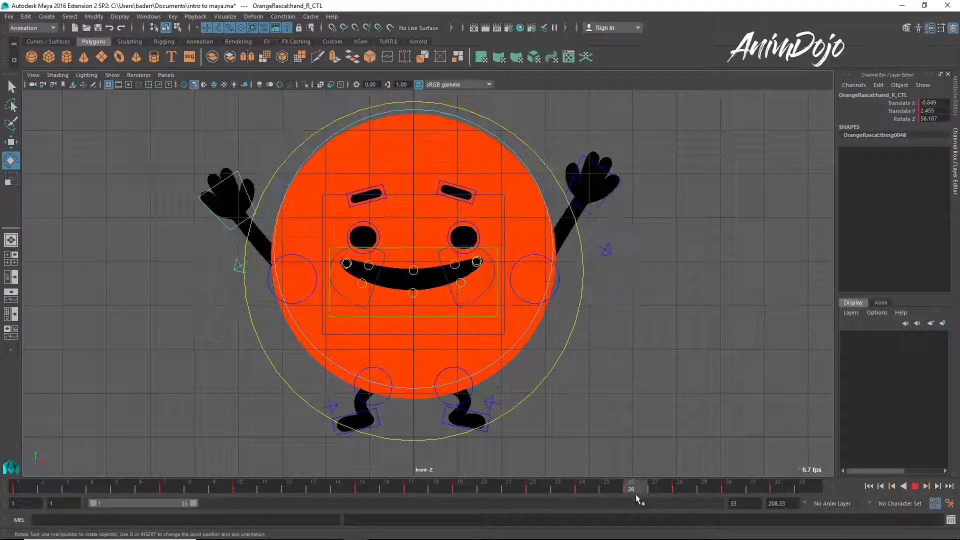
key(alt+v)
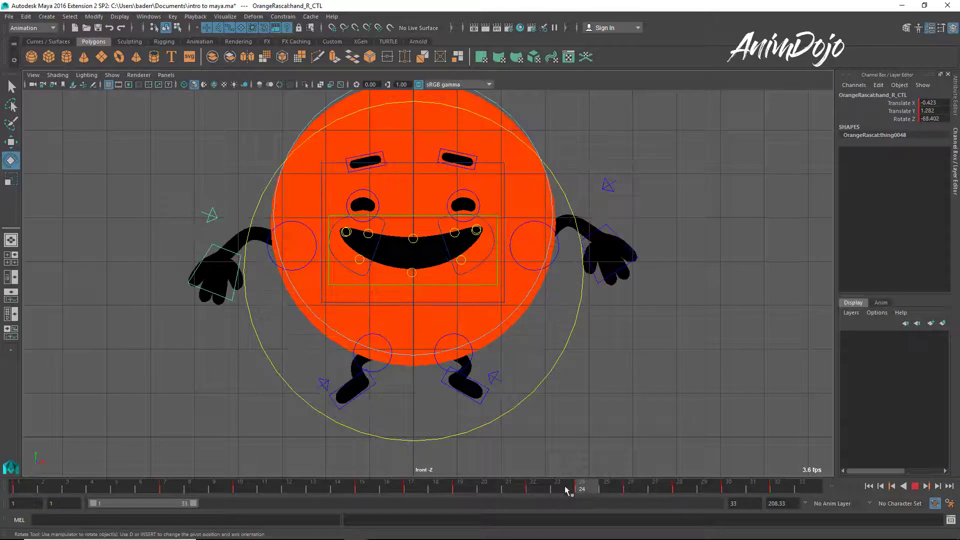
key(q)
click(598, 488)
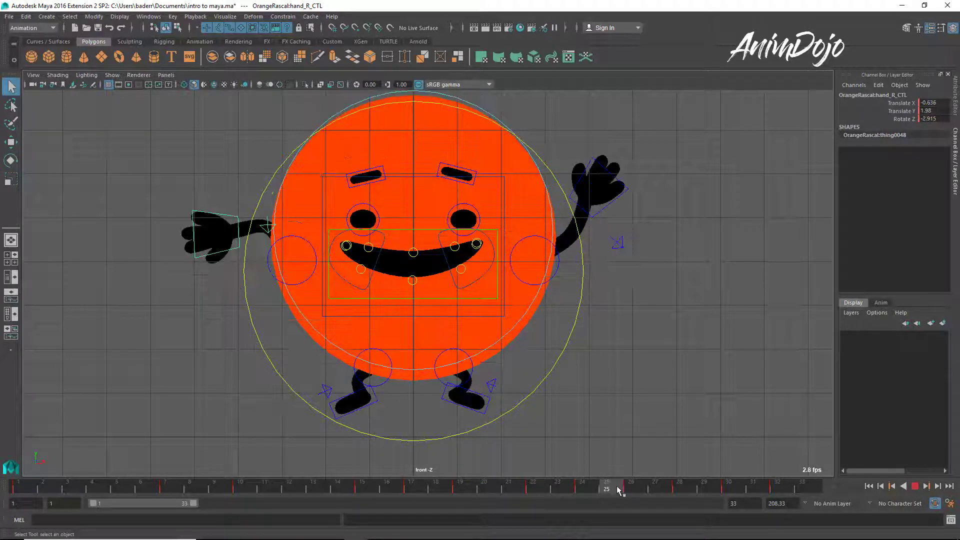
- At frame 25, raise the right hand to about Y 2.80, rotated about 53 degrees, move its pole vector outward and down, and key it
key(e)
drag(309, 267, 220, 289)
key(w)
mouse_move(249, 245)
mouse_down()
mouse_move(254, 229)
mouse_move(247, 239)
mouse_up()
click(263, 225)
key(q)
click(245, 220)
key(w)
key(s)
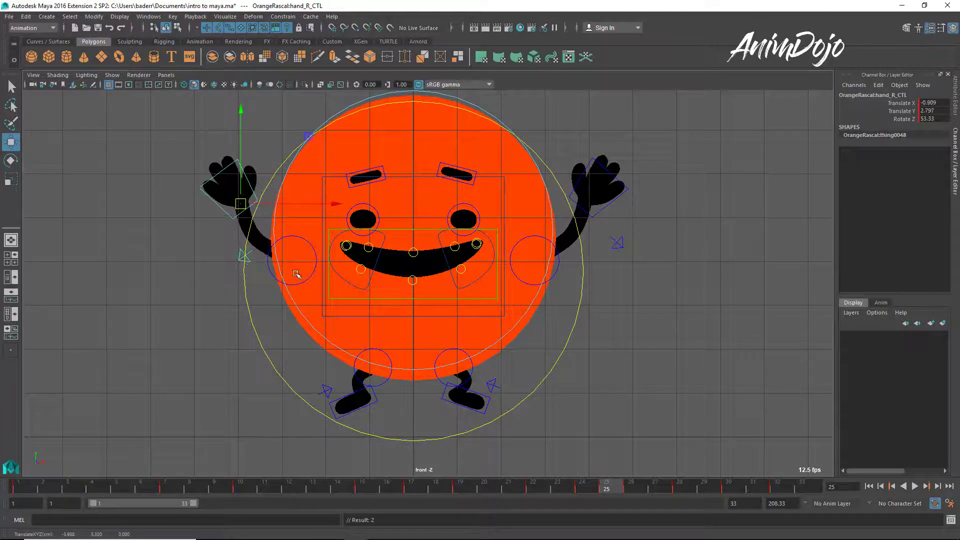
- At frame 26, key the right hand's pose and lower the left hand slightly
key(alt+v)
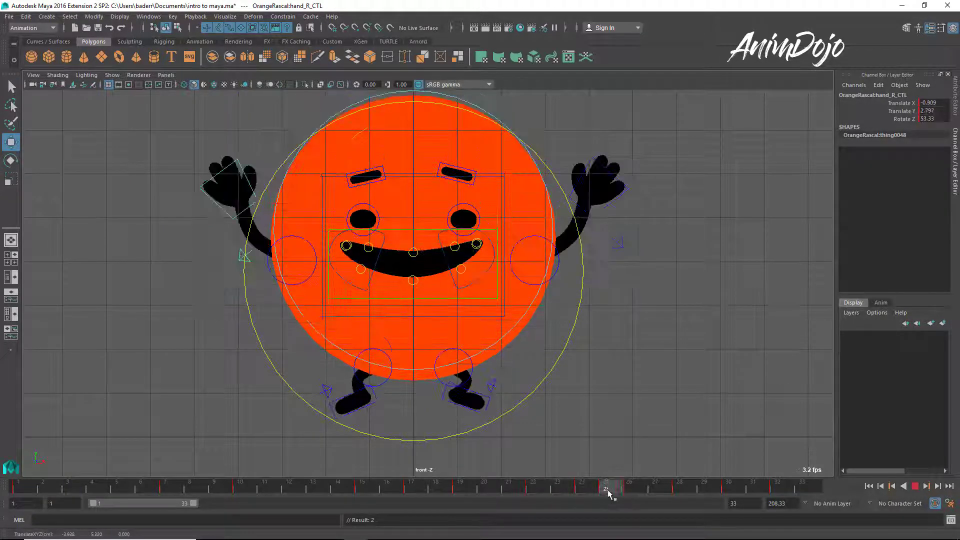
click(637, 490)
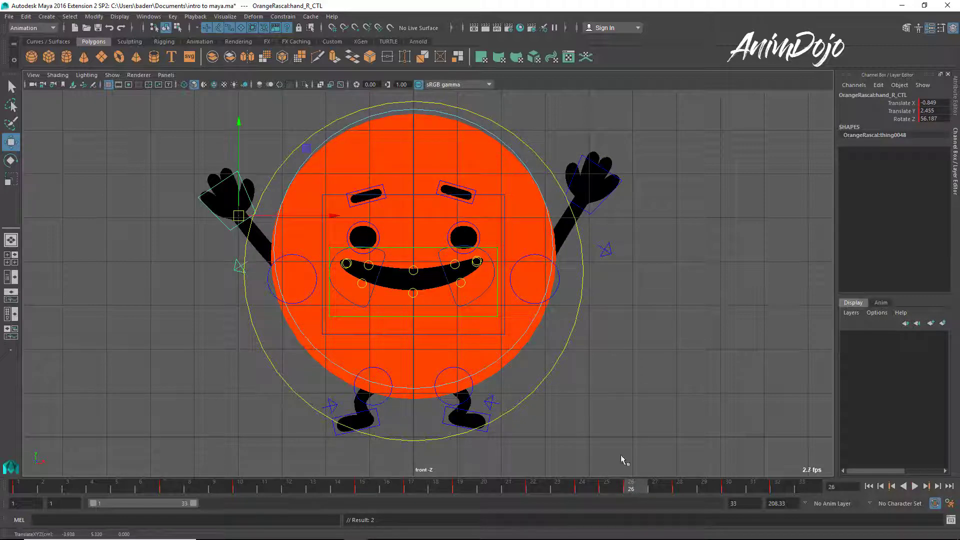
key(s)
key(q)
click(602, 209)
key(w)
middle_drag(602, 209, 600, 228)
- At frame 28, lower both hands, placing the right one at about X -0.77, Y 0.33, and check the motion through frame 33
drag(638, 481, 678, 489)
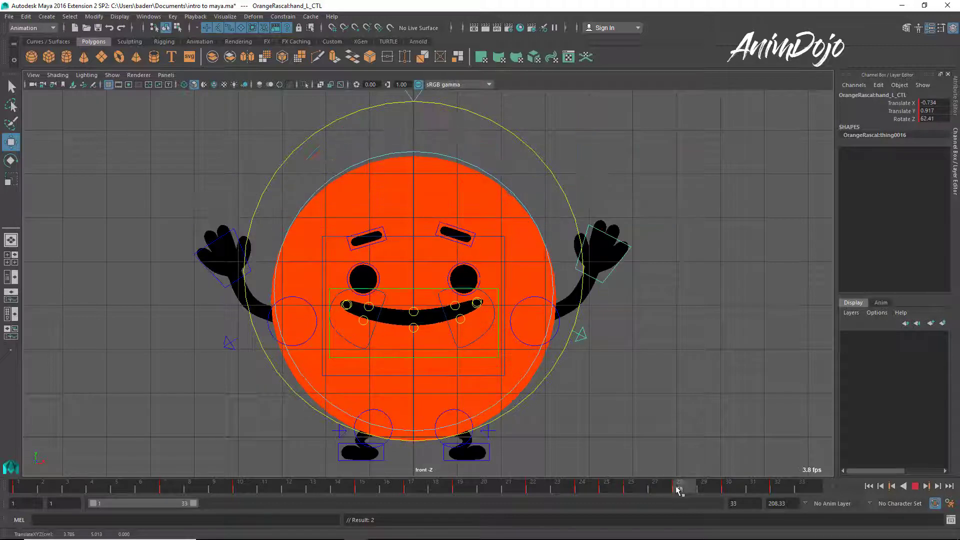
click(229, 281)
middle_drag(229, 281, 234, 301)
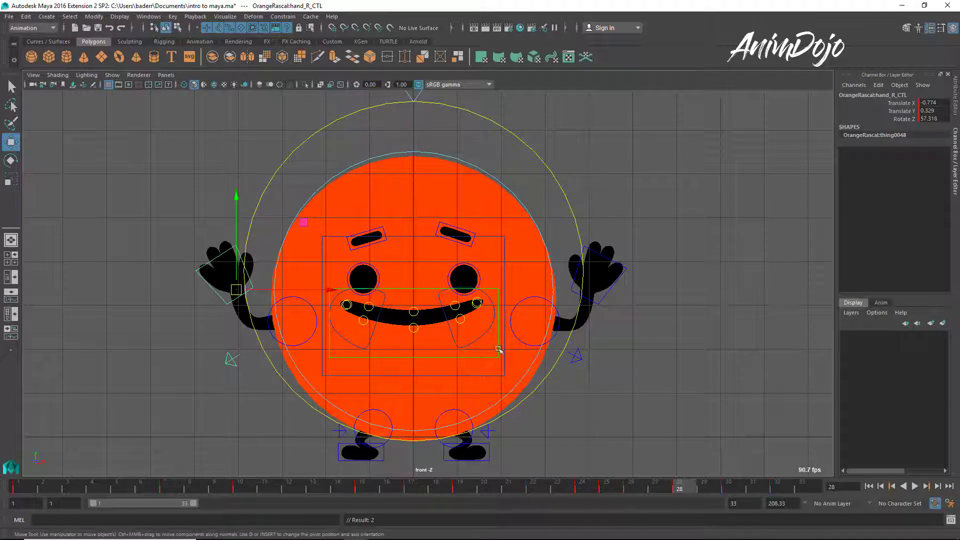
drag(687, 490, 796, 496)
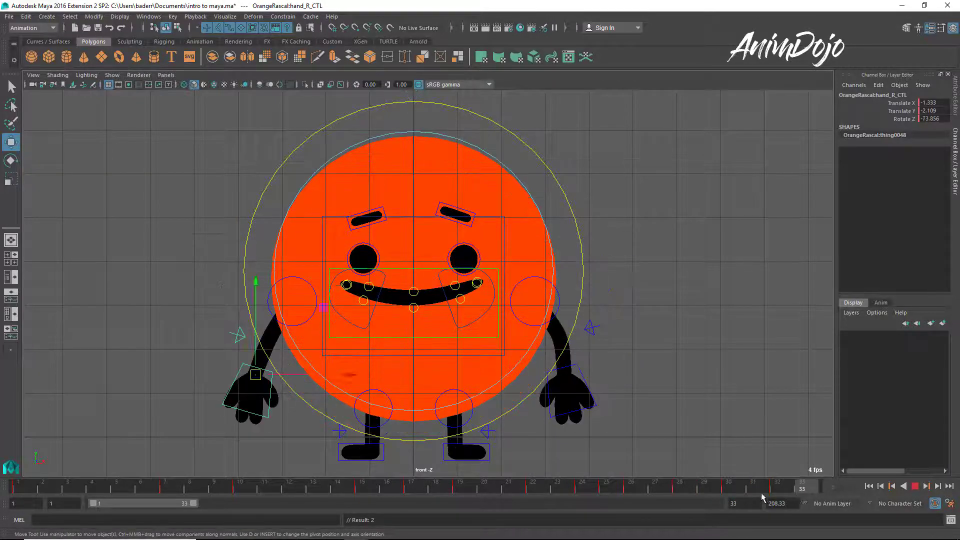
- Extend the playback range to frame 42 and copy the frame 32 pose of all controls to a key at frame 38
drag(196, 503, 223, 502)
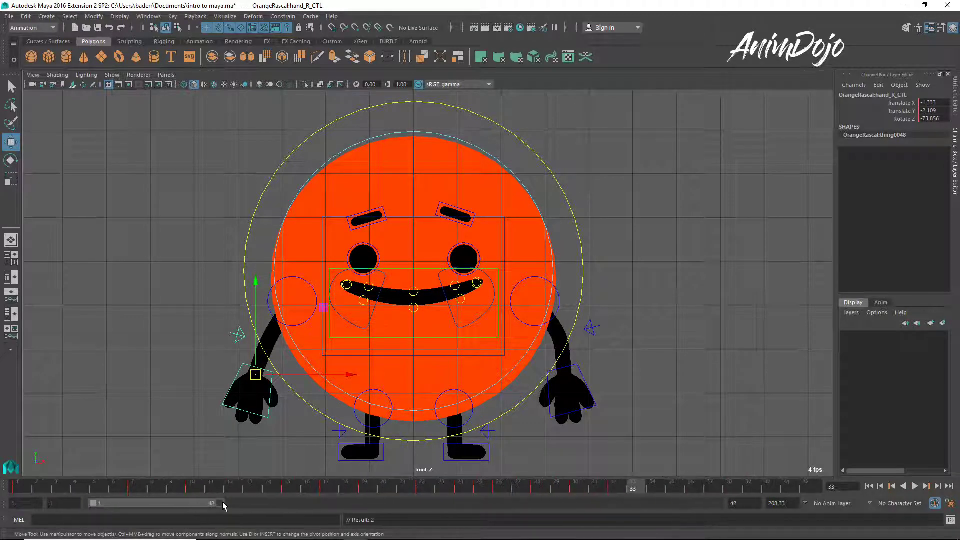
mouse_move(613, 488)
mouse_down()
mouse_move(559, 490)
mouse_move(652, 488)
mouse_move(614, 487)
mouse_up()
right_drag(581, 433, 640, 428)
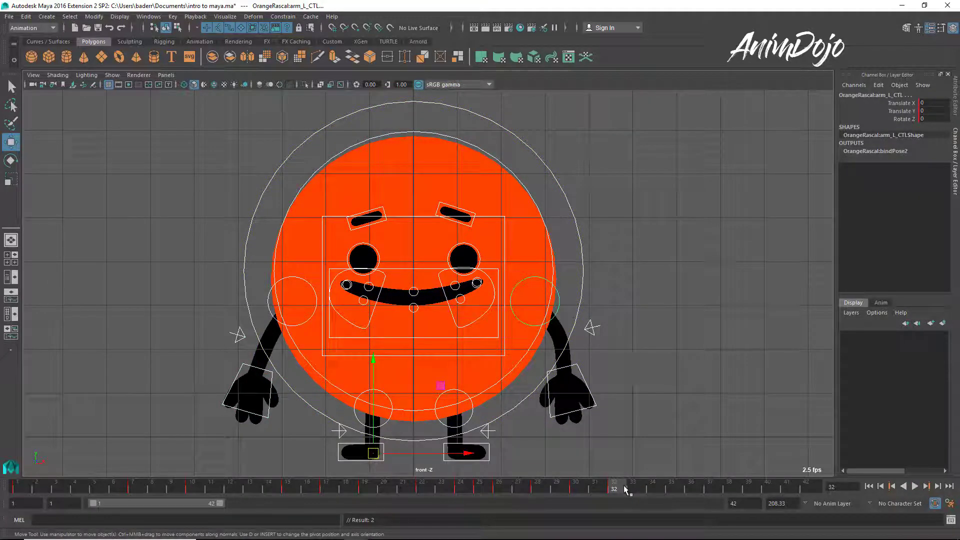
key(alt+v)
click(726, 488)
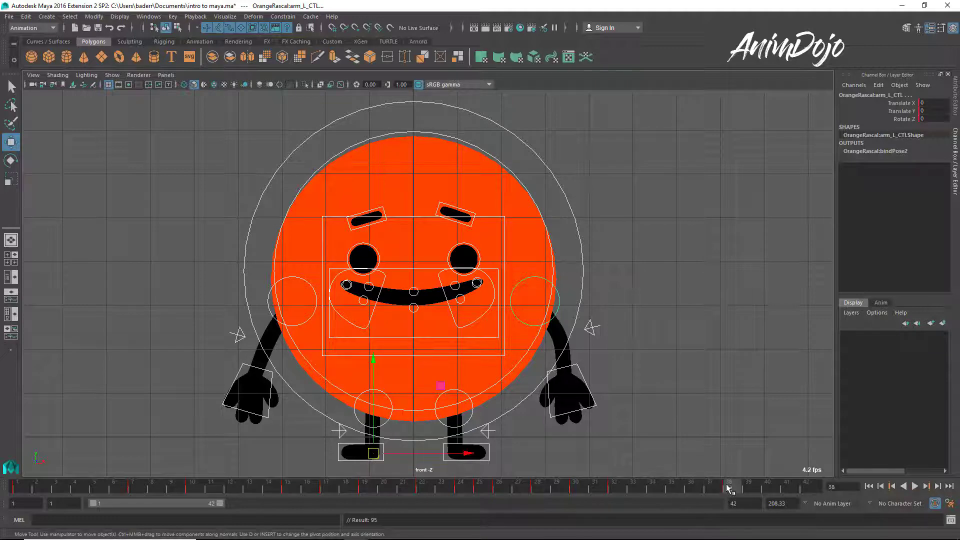
- At frame 38, lower the body control slightly to about Y -0.04
click(485, 393)
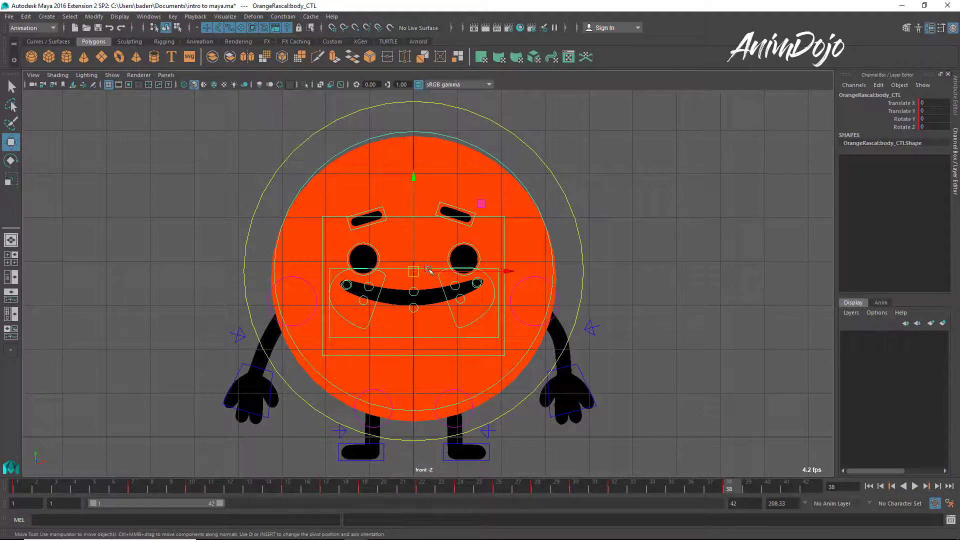
scroll(413, 161, up, 5)
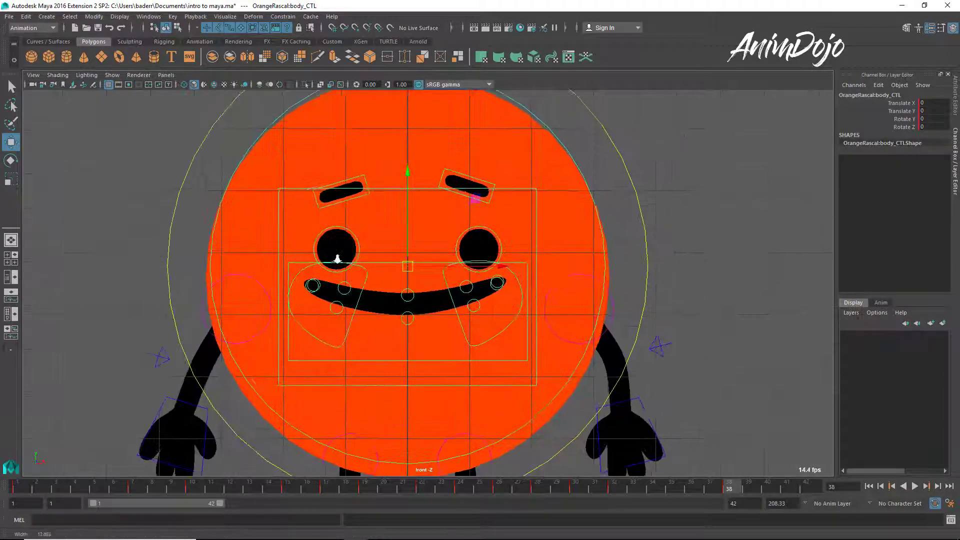
scroll(429, 173, up, 2)
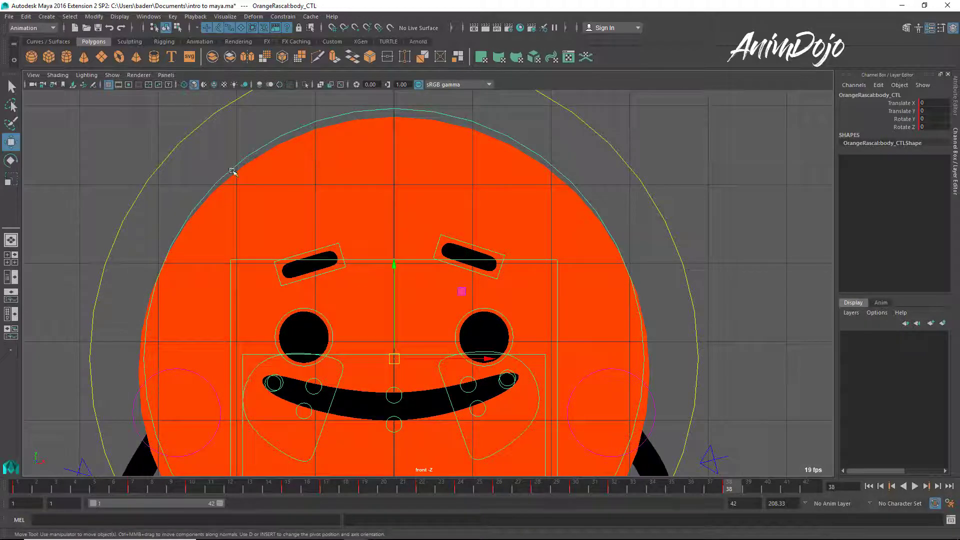
drag(395, 268, 396, 270)
scroll(393, 290, down, 5)
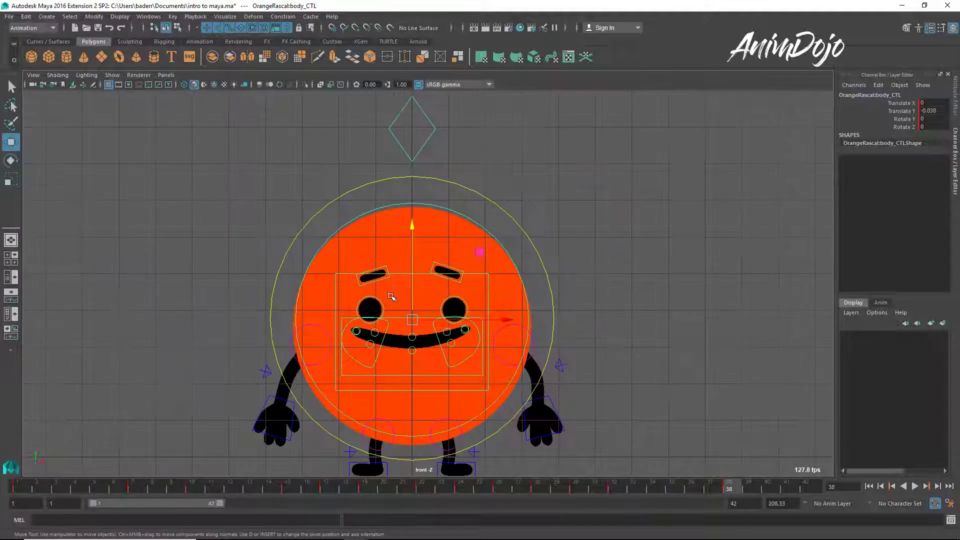
- At frame 38, lower both hands slightly, placing the left one at about X -1.60, Y -2.21
alt+middle_drag(391, 297, 389, 237)
key(q)
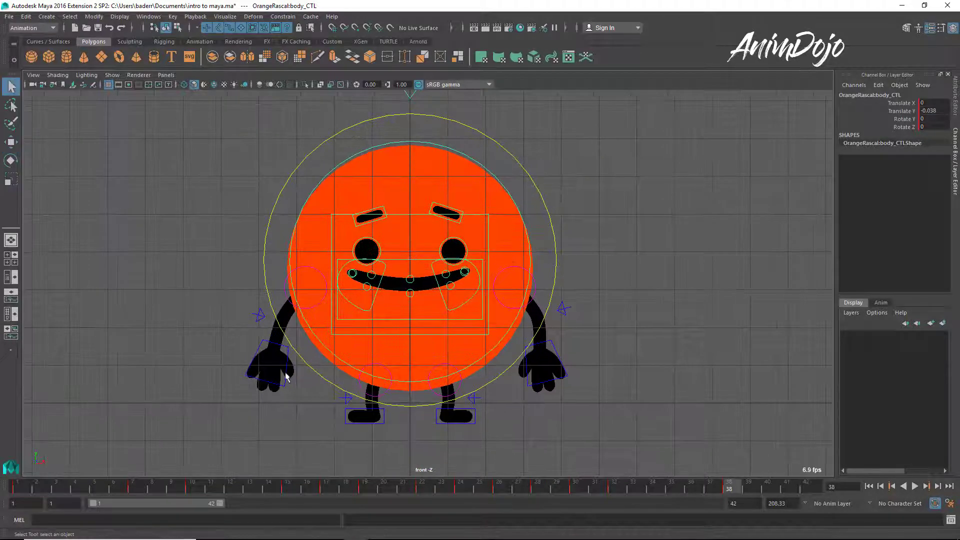
click(286, 377)
key(w)
click(550, 345)
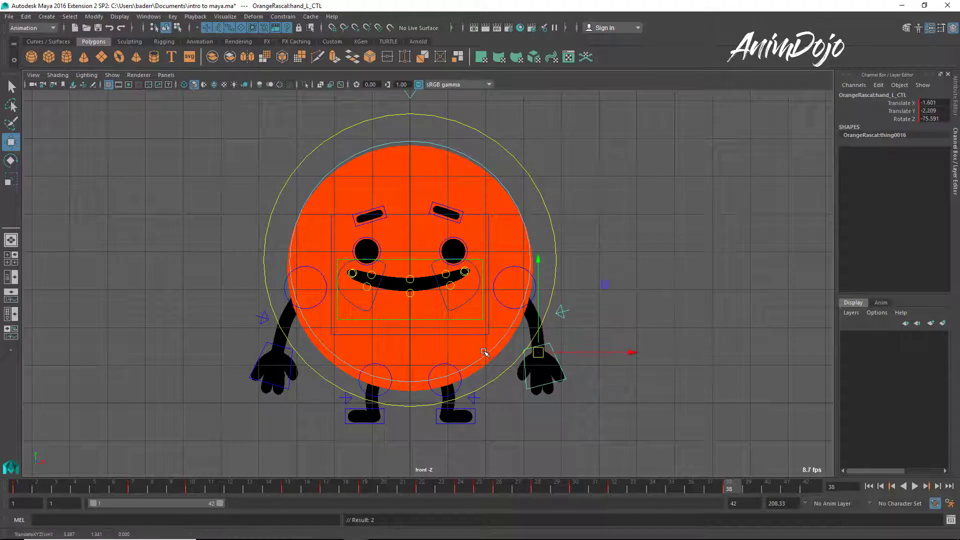
- Key all of the character's controls at frame 38 and play back the whole animation
right_drag(559, 390, 655, 377)
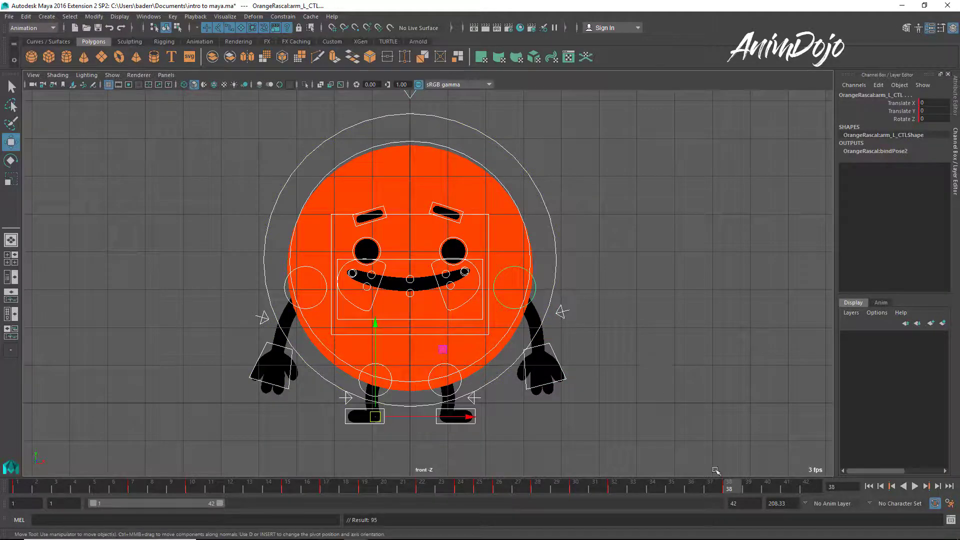
key(alt+v)
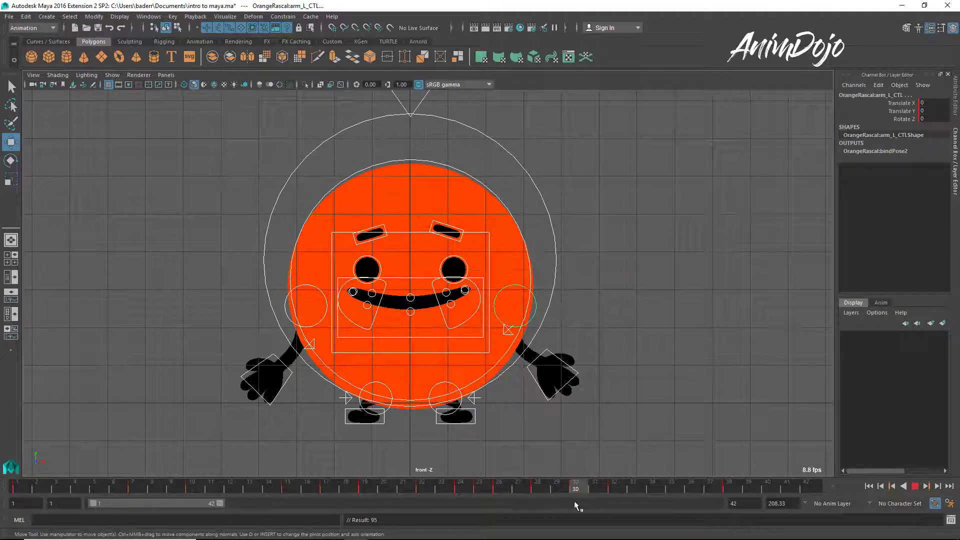
click(914, 485)
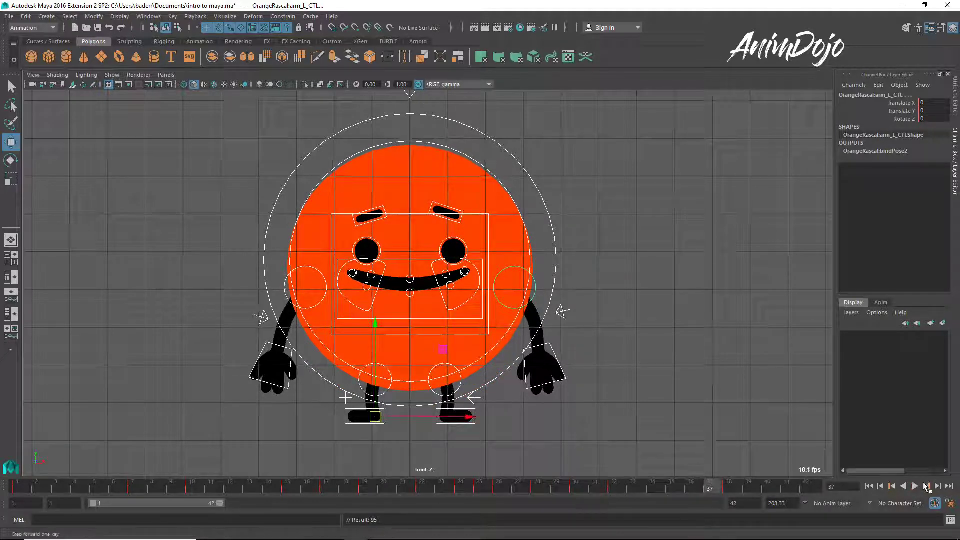
key(alt+v)
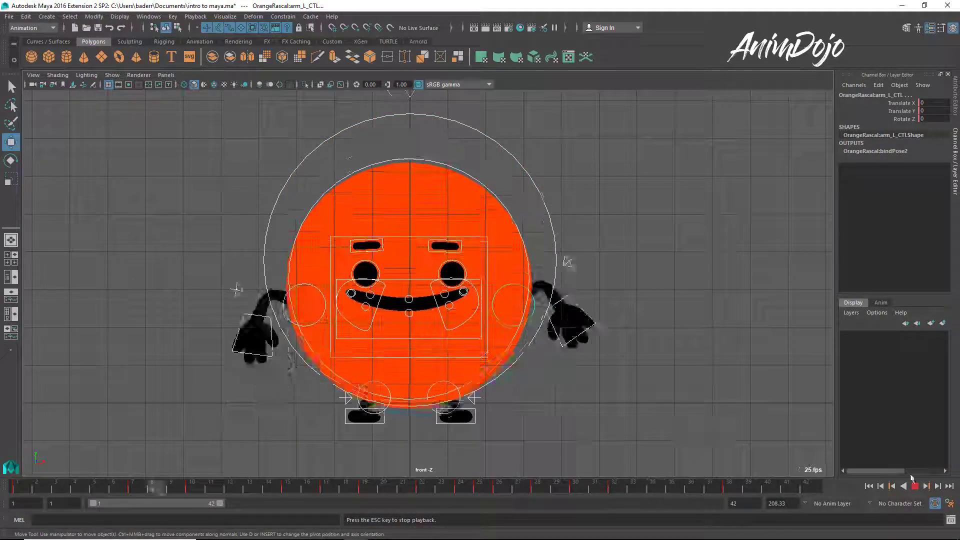
click(914, 486)
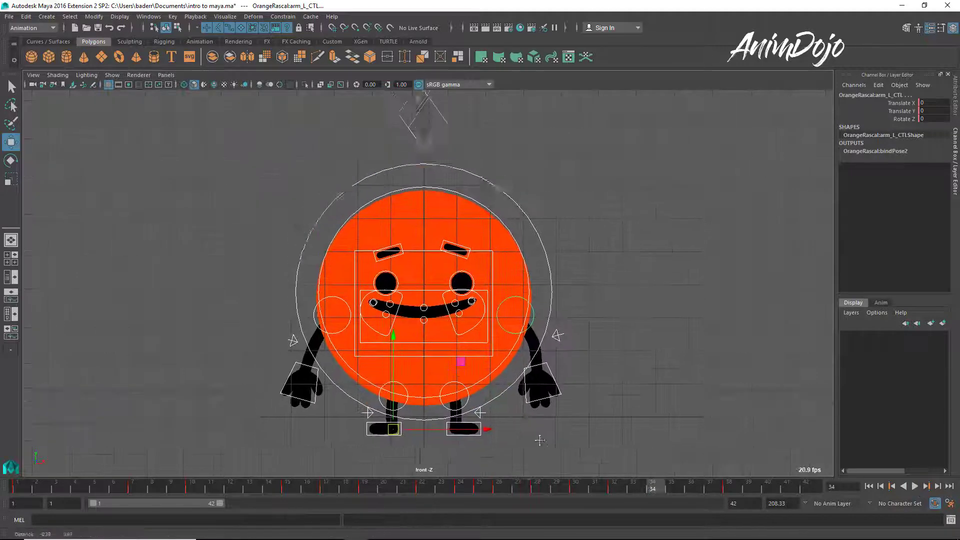
- Try squashing the body at frame 34 by lowering the squash control to about Y -0.31, and undo the change
scroll(540, 440, down, 1)
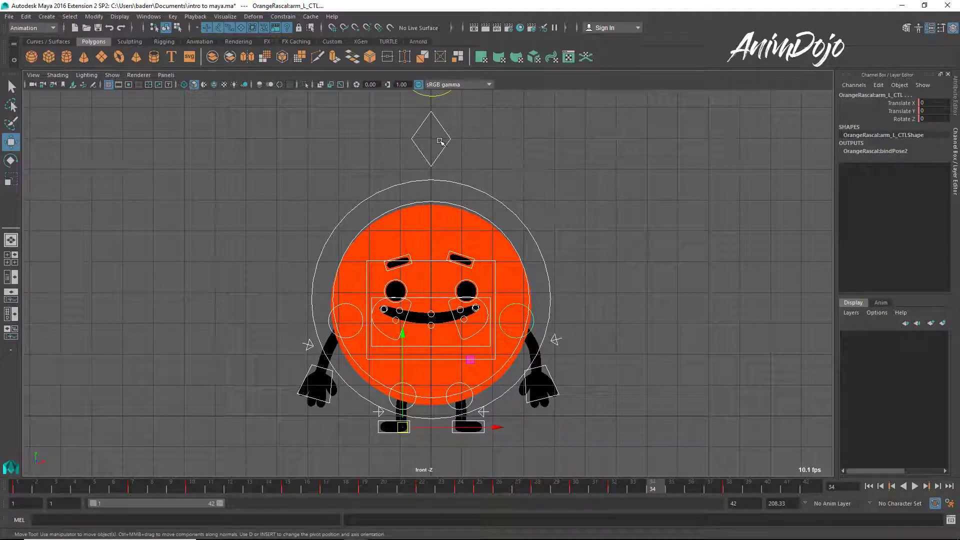
click(440, 141)
drag(439, 141, 481, 226)
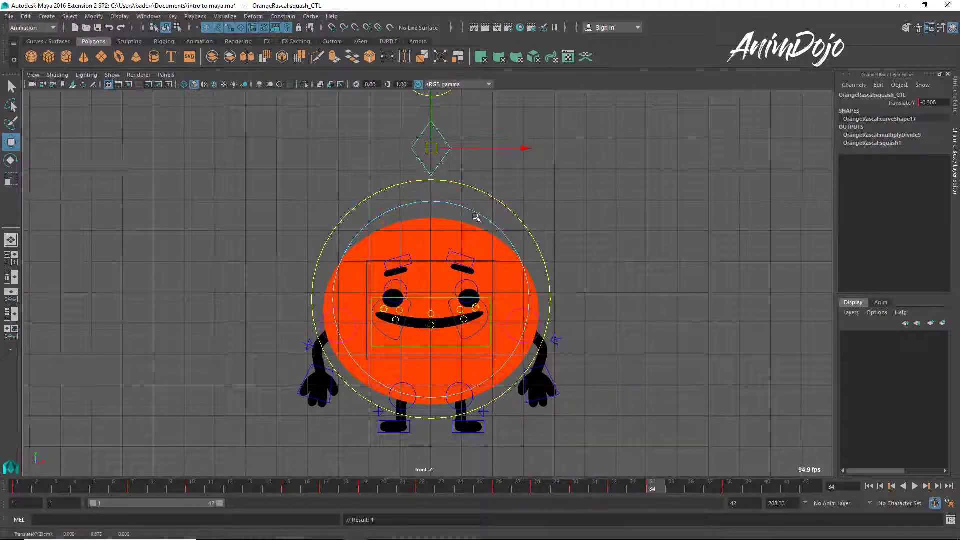
key(ctrl+z)
- At frame 15, lower the squash control to about Y -0.16 to squash the body in the anticipation crouch
key(alt+v)
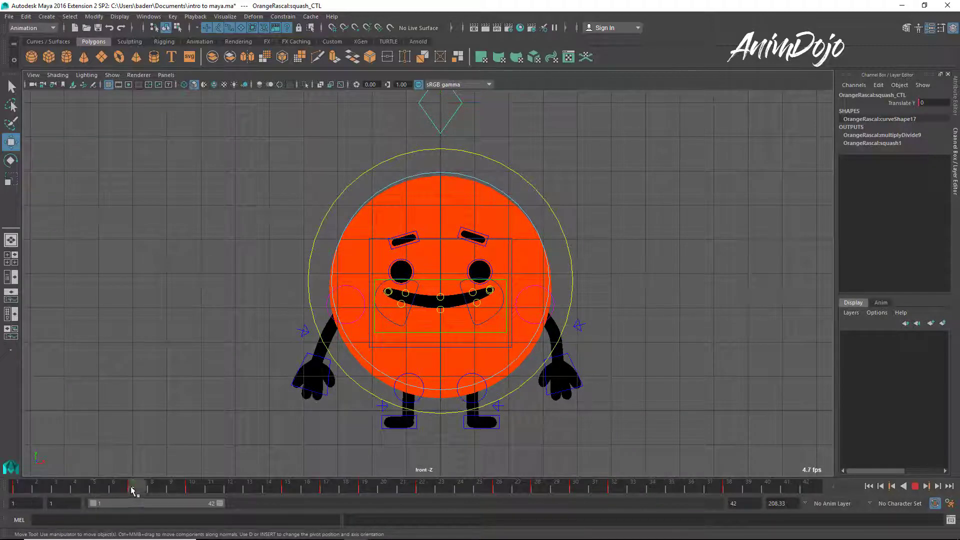
click(191, 490)
key(alt+v)
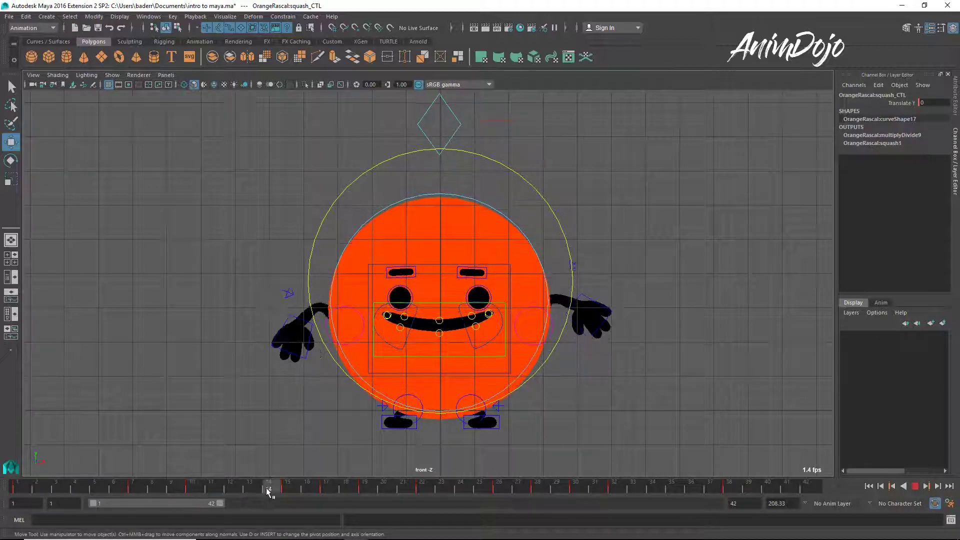
mouse_move(281, 492)
mouse_down()
mouse_move(189, 488)
mouse_move(287, 488)
mouse_up()
middle_drag(295, 454, 293, 459)
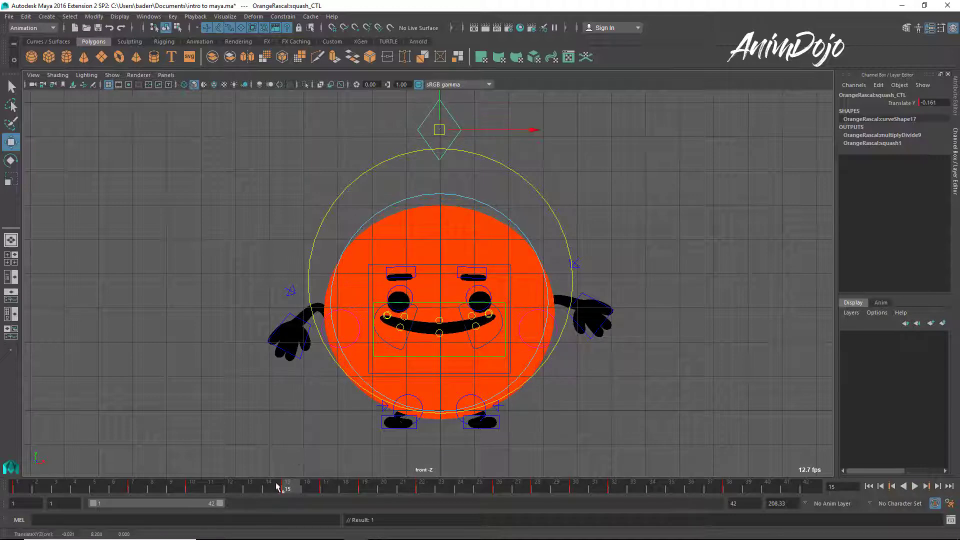
- At frame 17, lower the squash control slightly to keep some squash in the crouch, and check it against frame 15
key(alt+v)
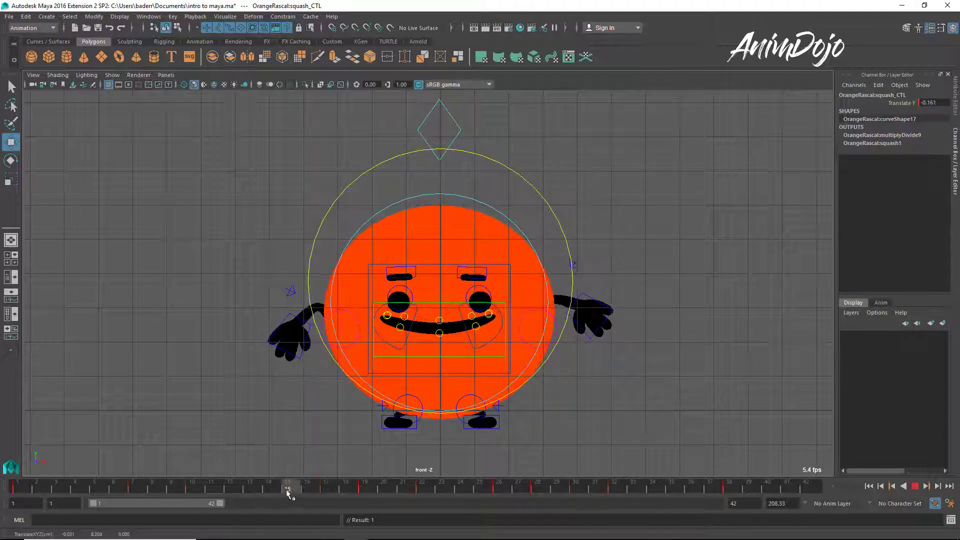
click(320, 489)
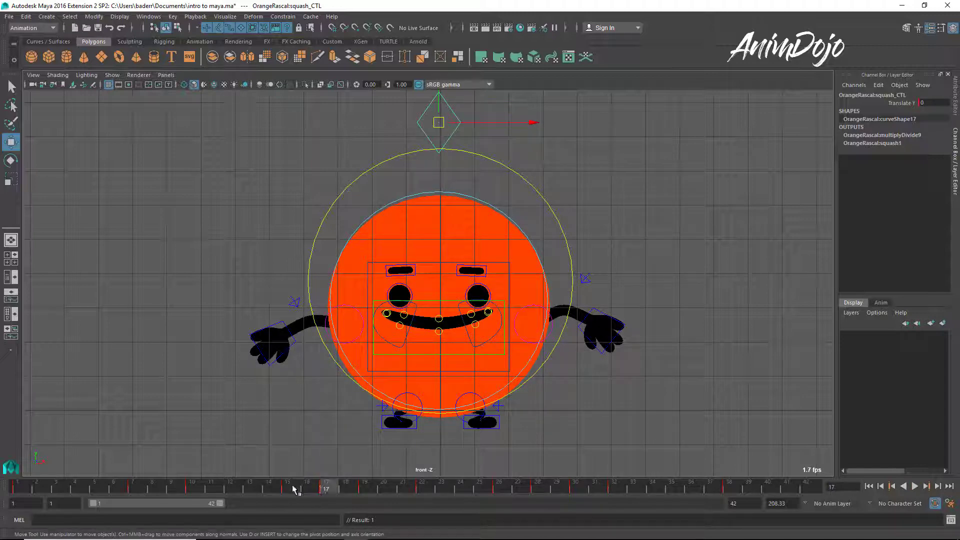
middle_click(341, 434)
middle_drag(341, 435, 341, 439)
key(alt+v)
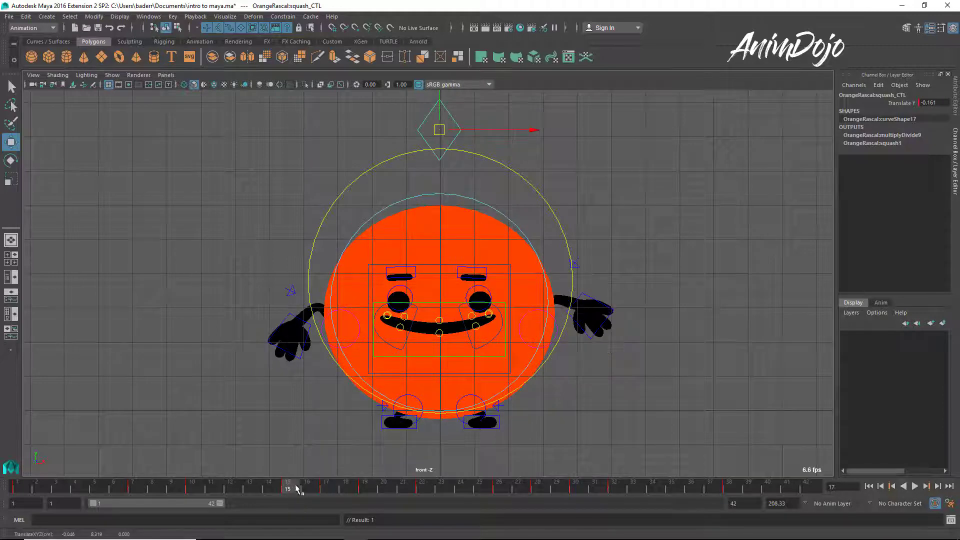
- At frame 18, raise the squash control slightly to ease the body out of the squash
click(345, 489)
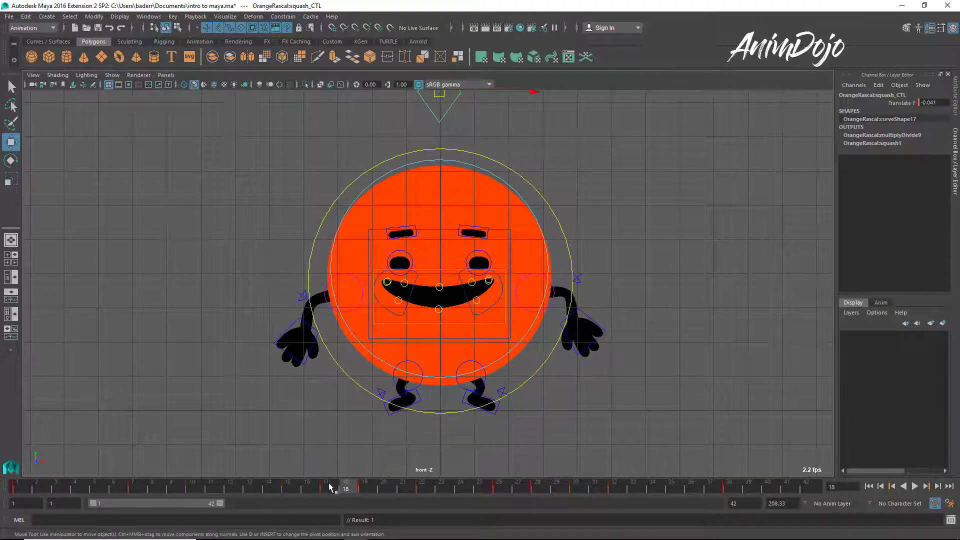
key(alt+v)
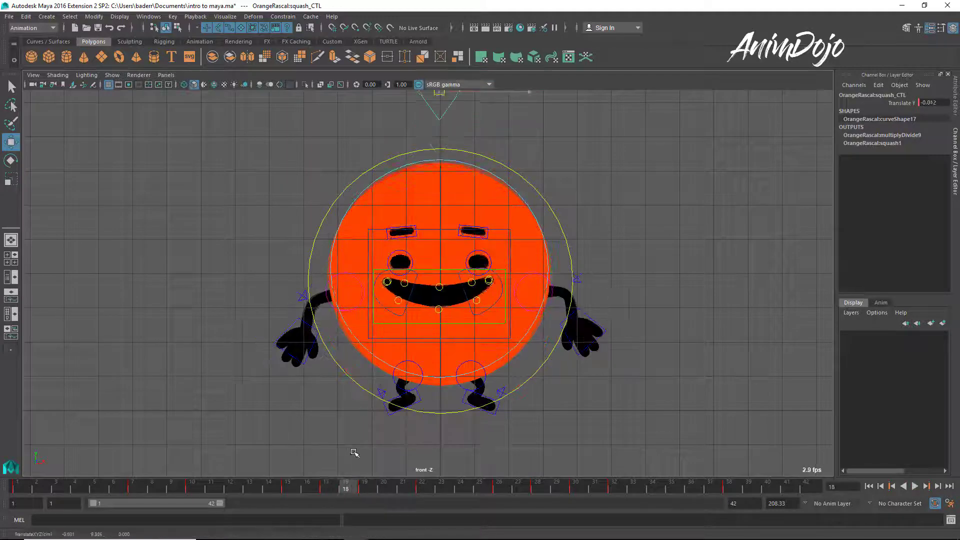
key(alt+v)
- At frame 19, raise the squash control to about Y 0.32 to stretch the body, and check the frames up to 22
drag(328, 487, 371, 485)
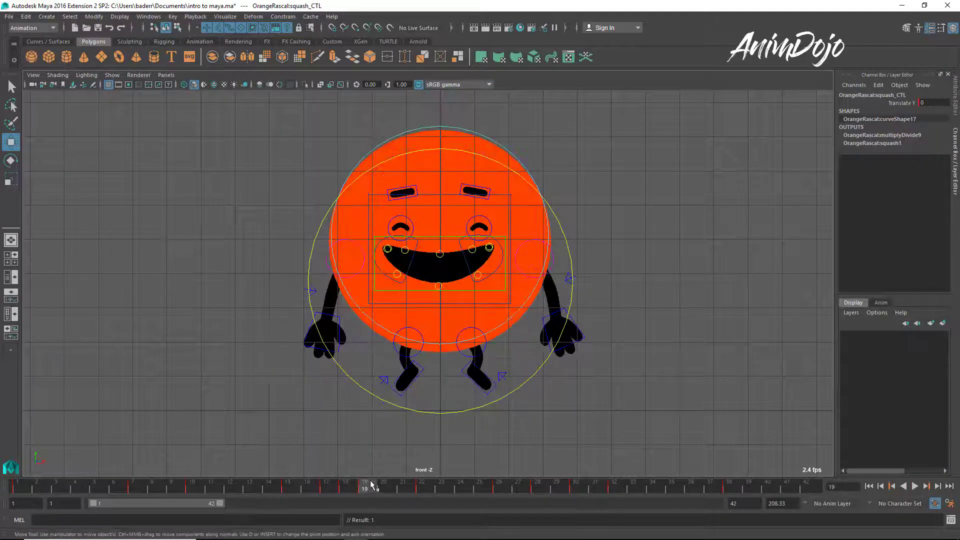
middle_drag(399, 422, 399, 411)
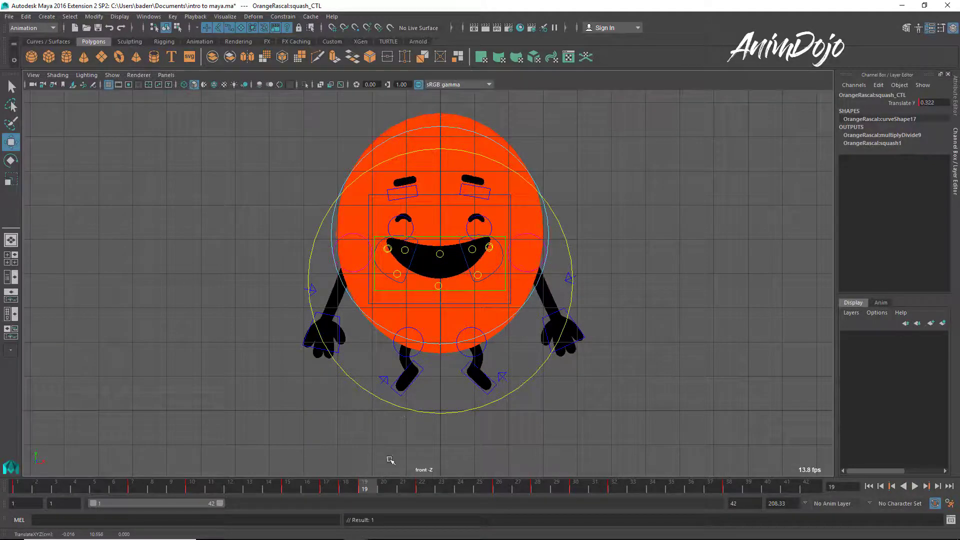
key(alt+v)
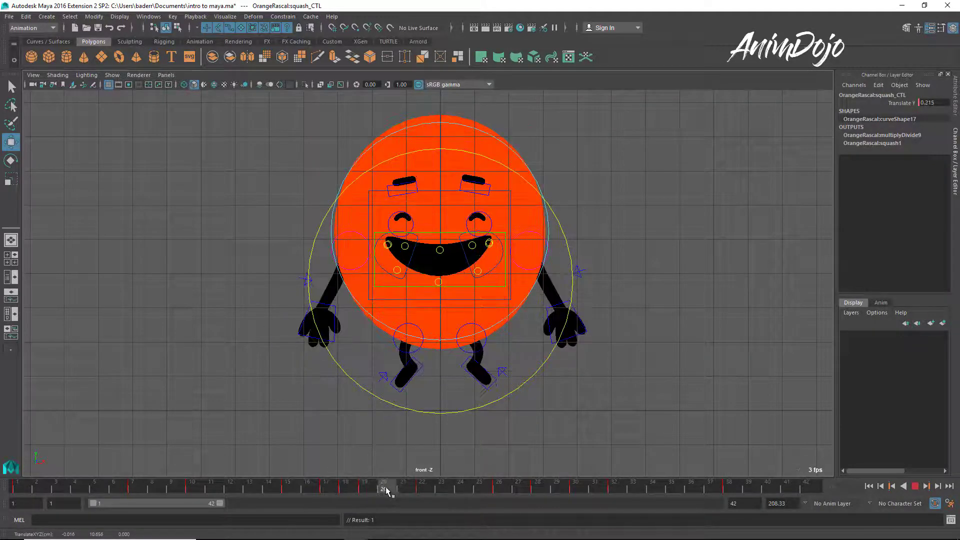
click(422, 492)
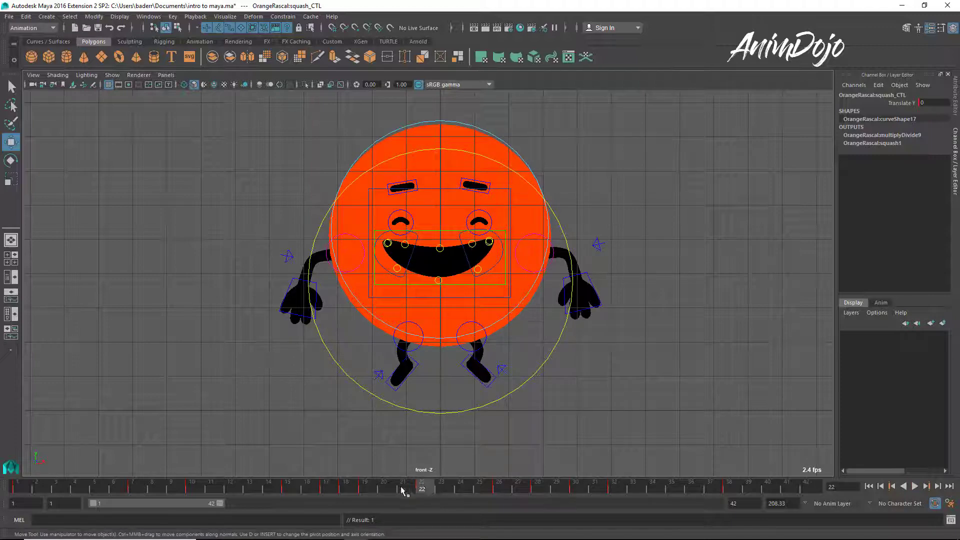
key(alt+v)
alt+middle_drag(444, 433, 430, 480)
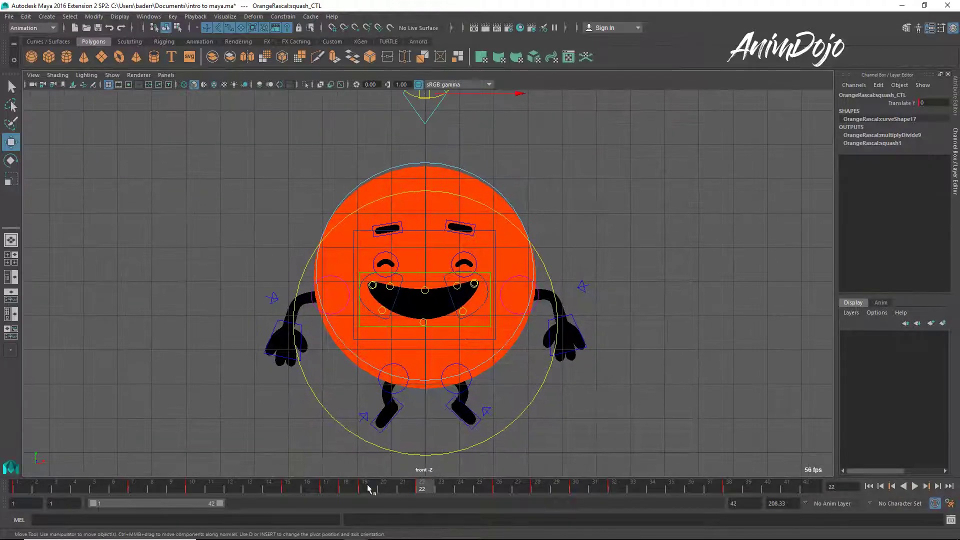
- At frame 22, raise the squash control to about Y 0.17 to keep the body stretched, and key it
key(alt+v)
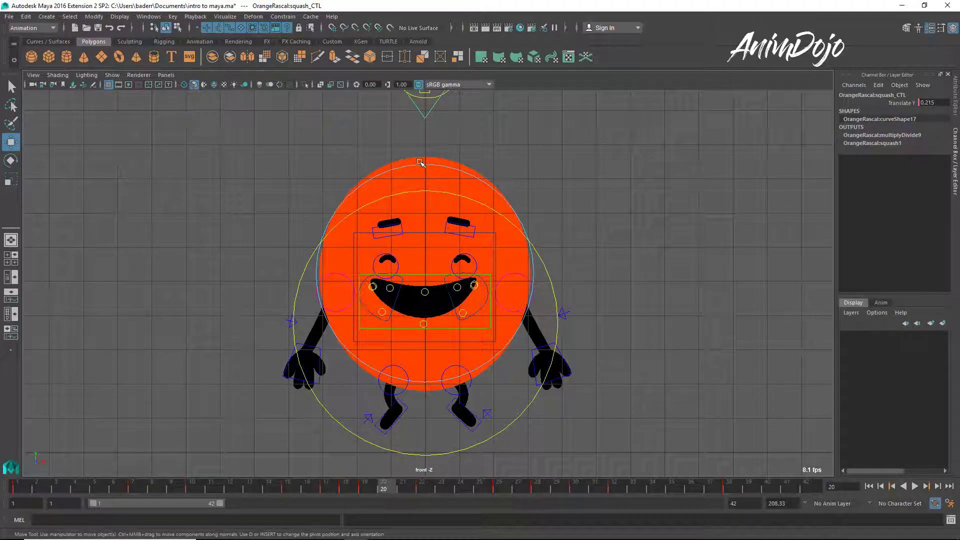
key(alt+v)
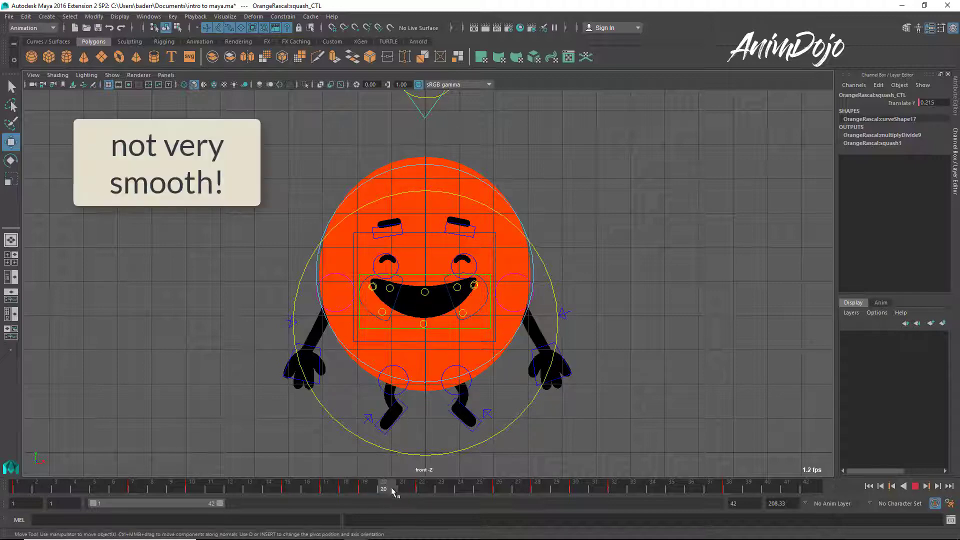
drag(355, 492, 423, 492)
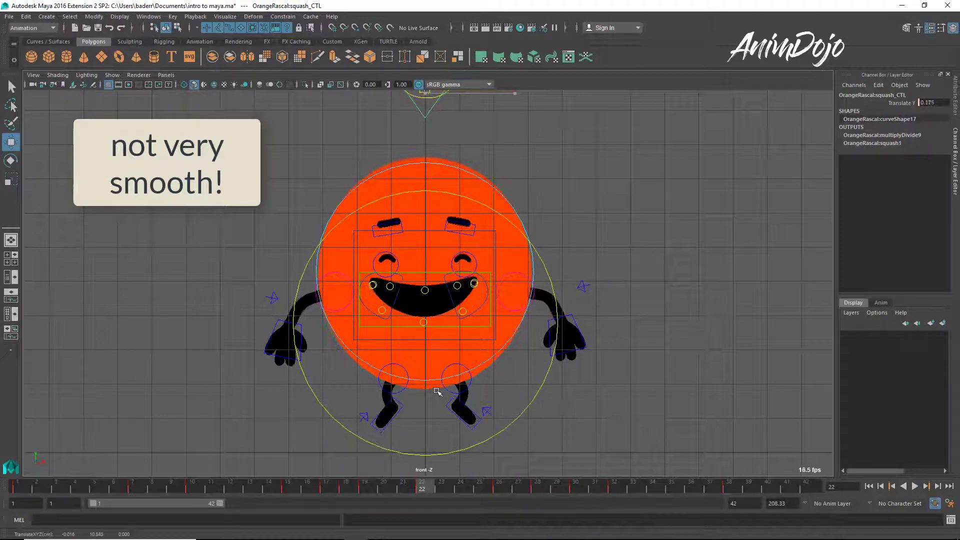
key(s)
- Stretch the falling body with the squash control at about Y 0.16 on frame 26 and Y 0.28 on frame 28, and key it
key(alt+v)
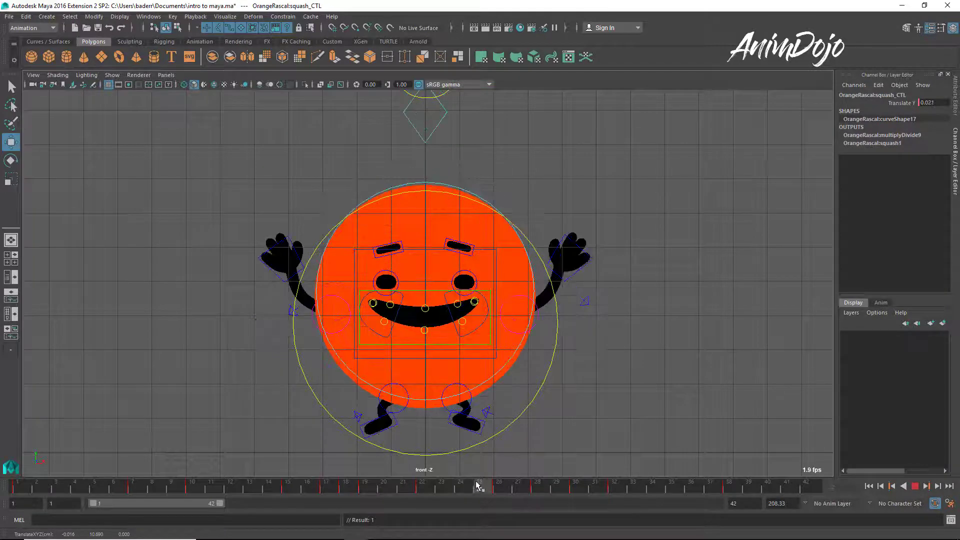
key(alt+v)
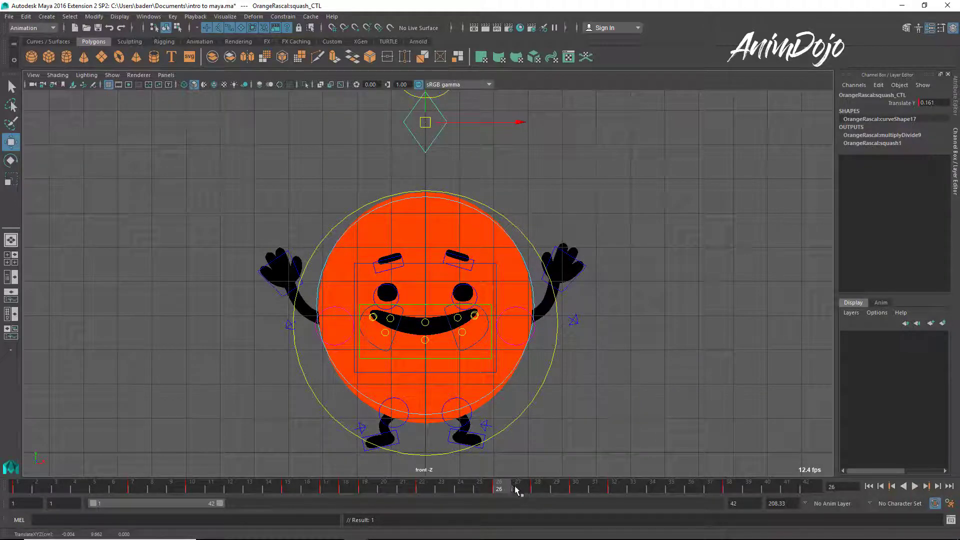
key(alt+v)
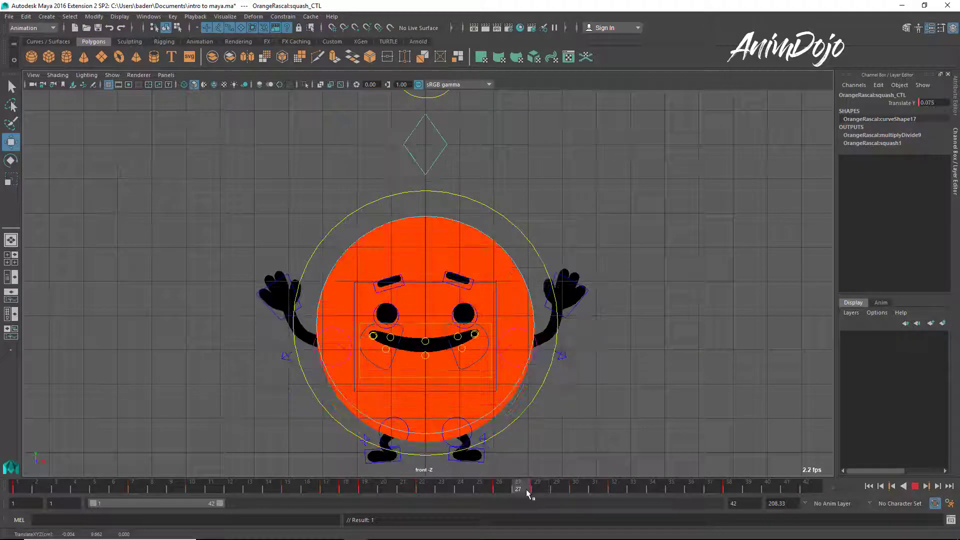
click(536, 489)
middle_drag(530, 450, 526, 442)
key(s)
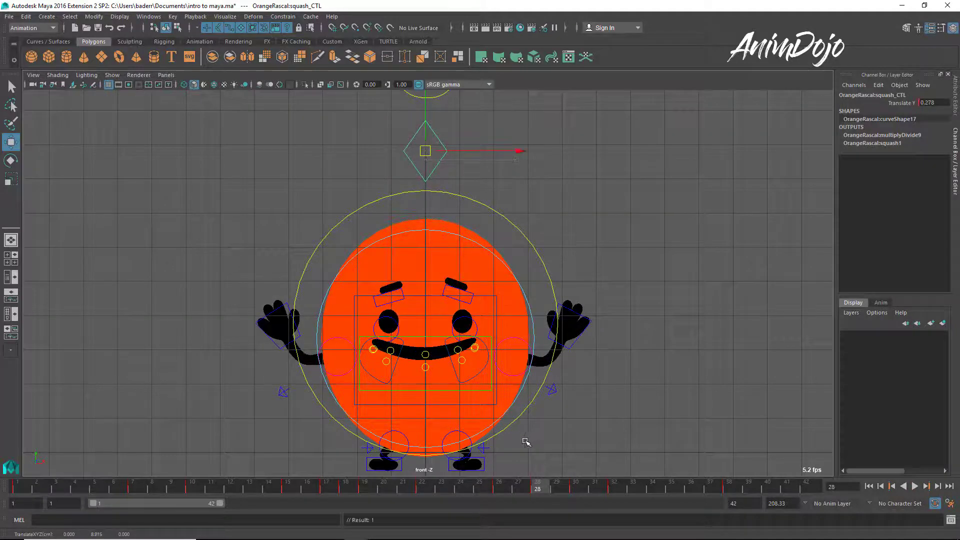
- Squash the body on landing with the squash control at about Y -0.12 on frame 30, easing to Y -0.07 on frame 32
key(alt+v)
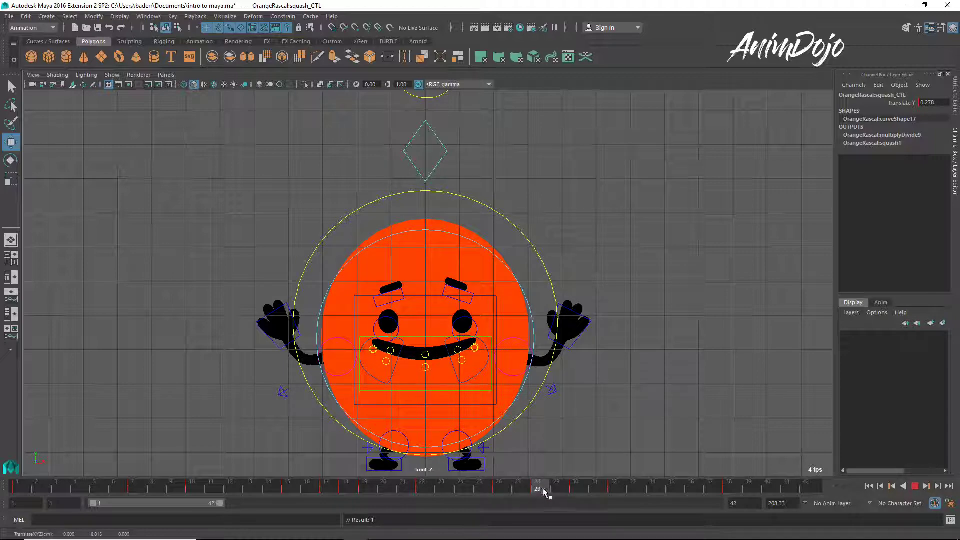
key(alt+v)
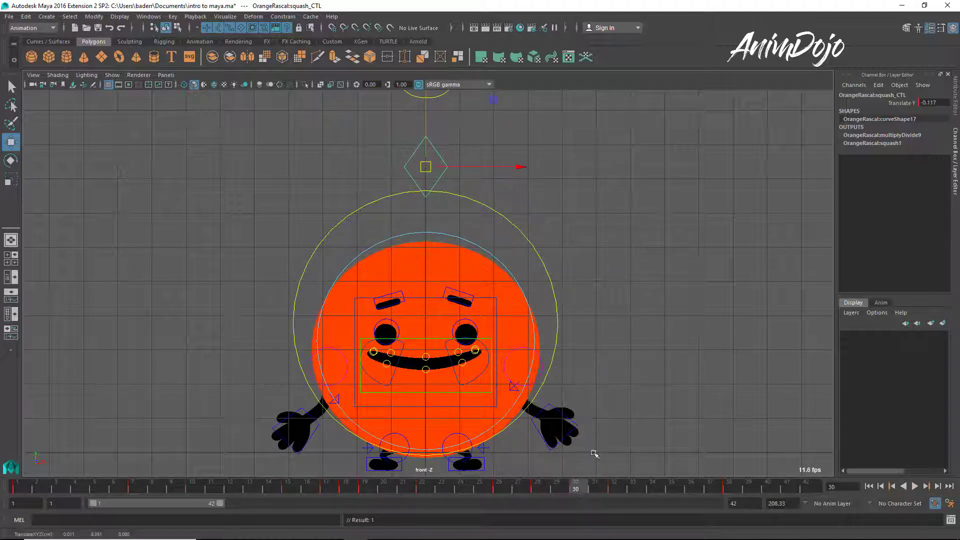
drag(588, 488, 614, 490)
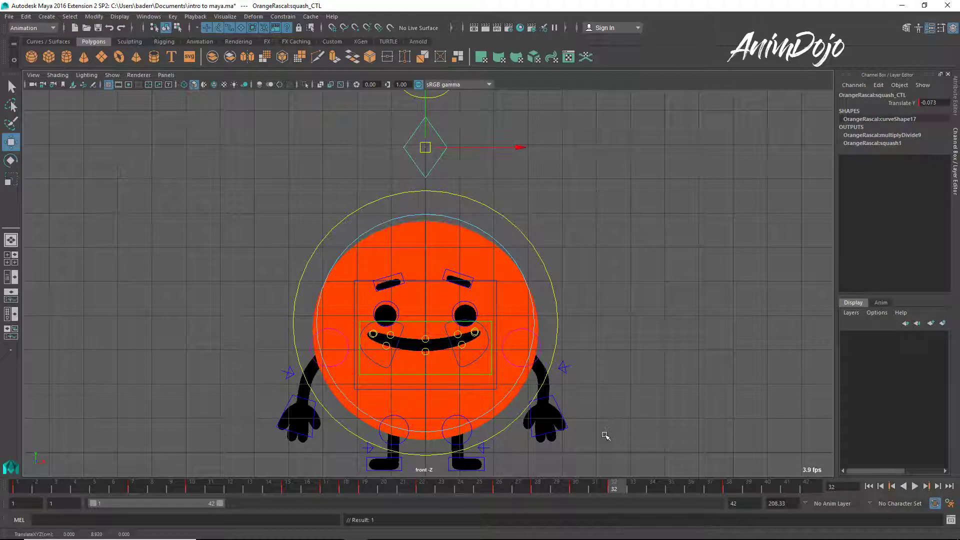
drag(616, 491, 719, 481)
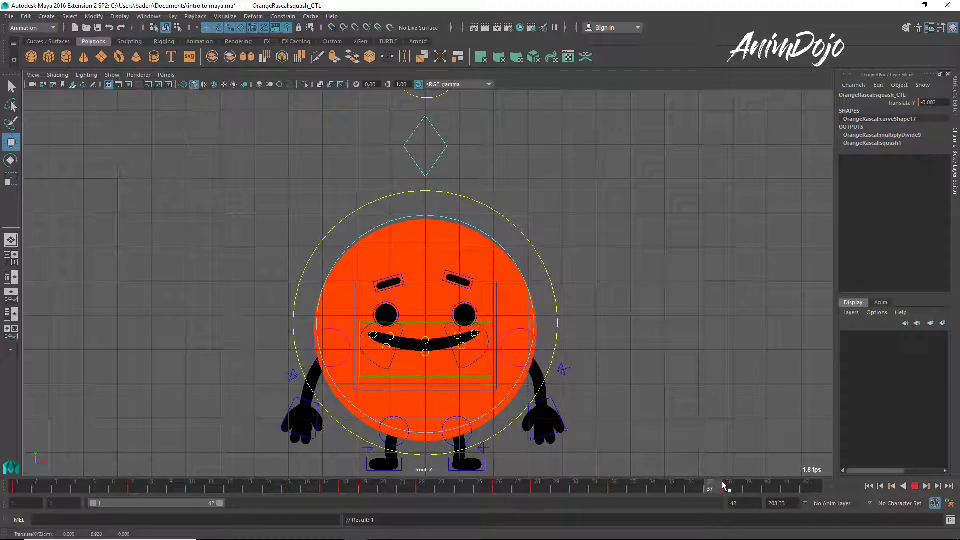
- At frame 35, raise the squash control to about Y 0.17 and lift both hands slightly to follow the body
key(alt+v)
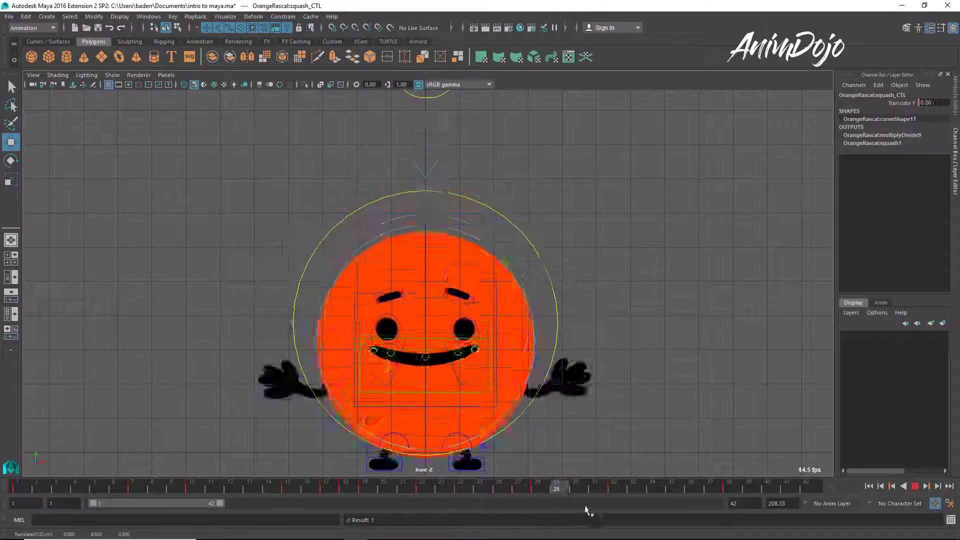
key(alt+v)
middle_drag(606, 439, 605, 433)
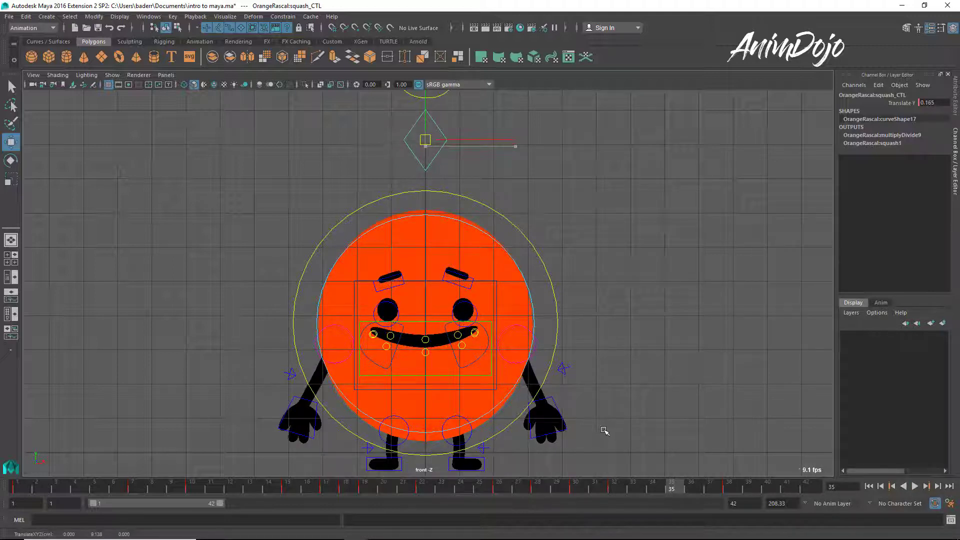
click(562, 414)
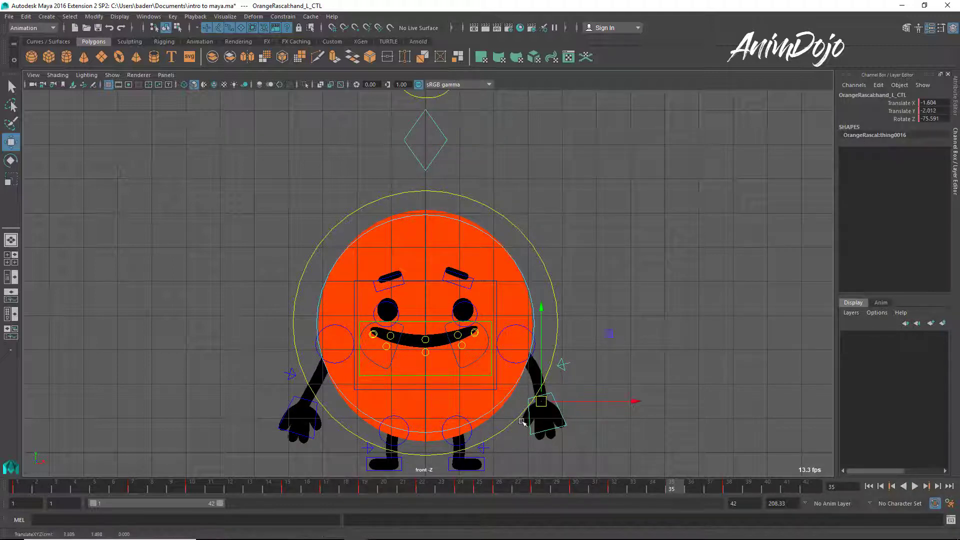
click(314, 428)
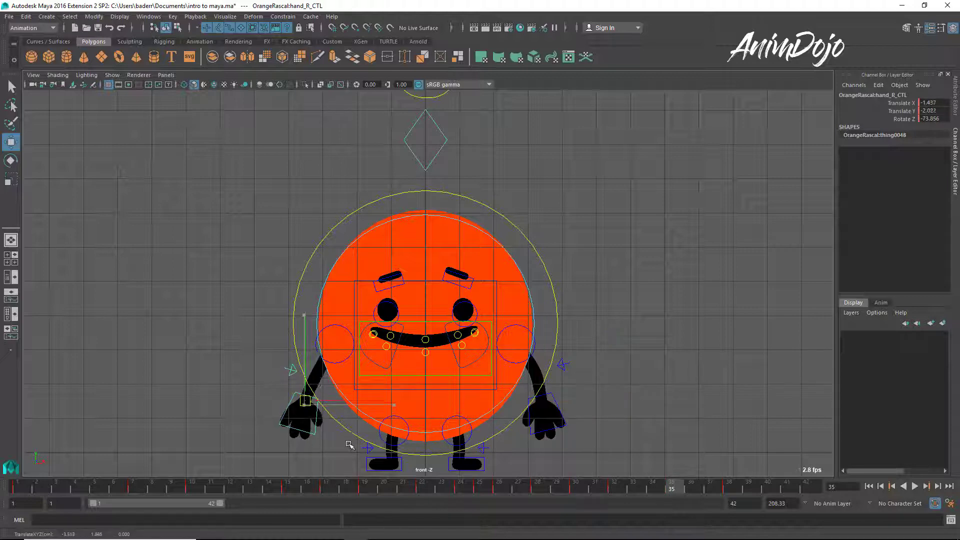
- Play back the whole jump and scrub through its frames to check the squash, stretch and hand motion
key(alt+v)
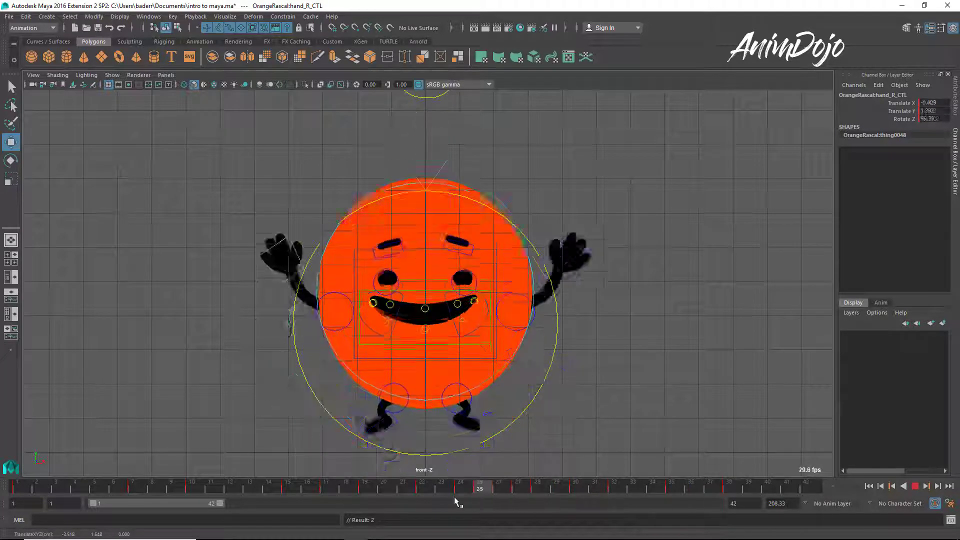
key(Escape)
click(913, 485)
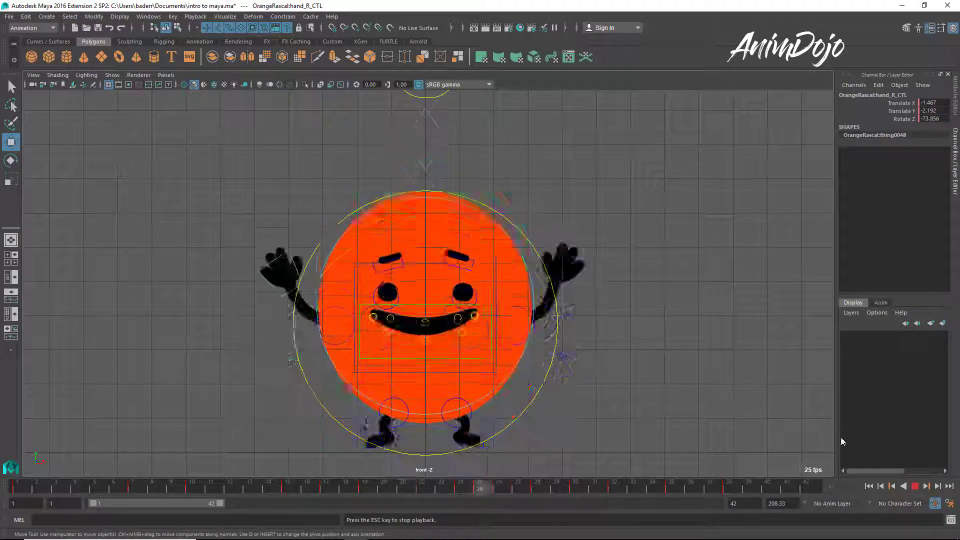
scroll(611, 403, down, 5)
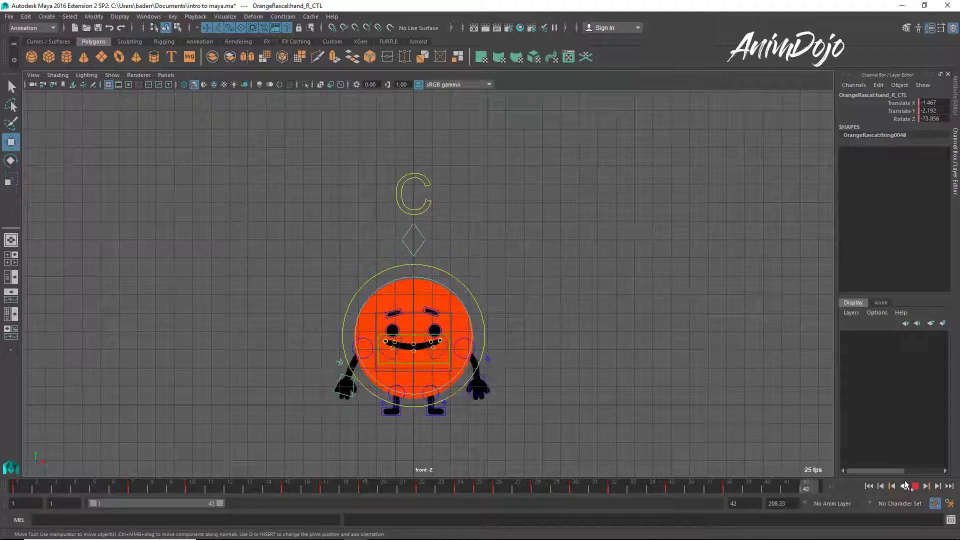
key(Escape)
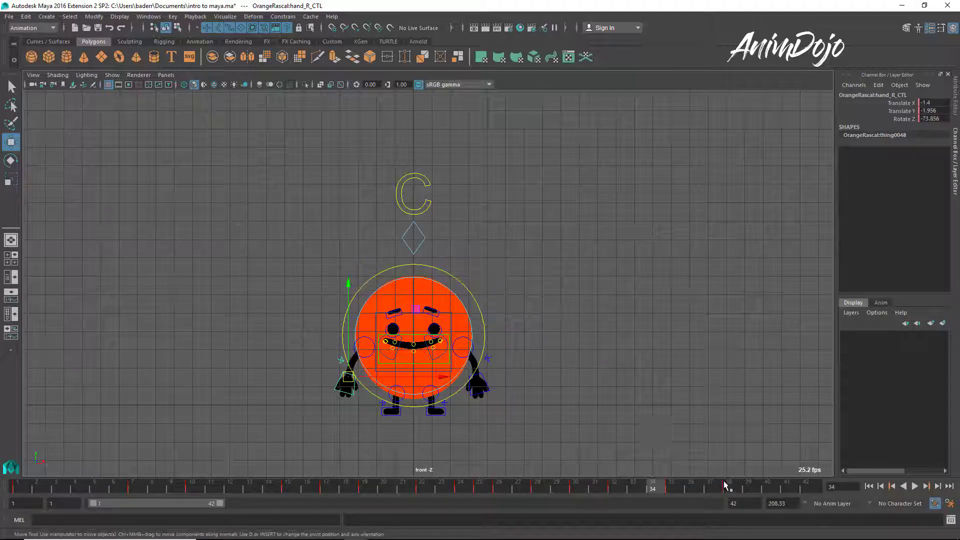
drag(737, 484, 574, 474)
drag(688, 472, 395, 488)
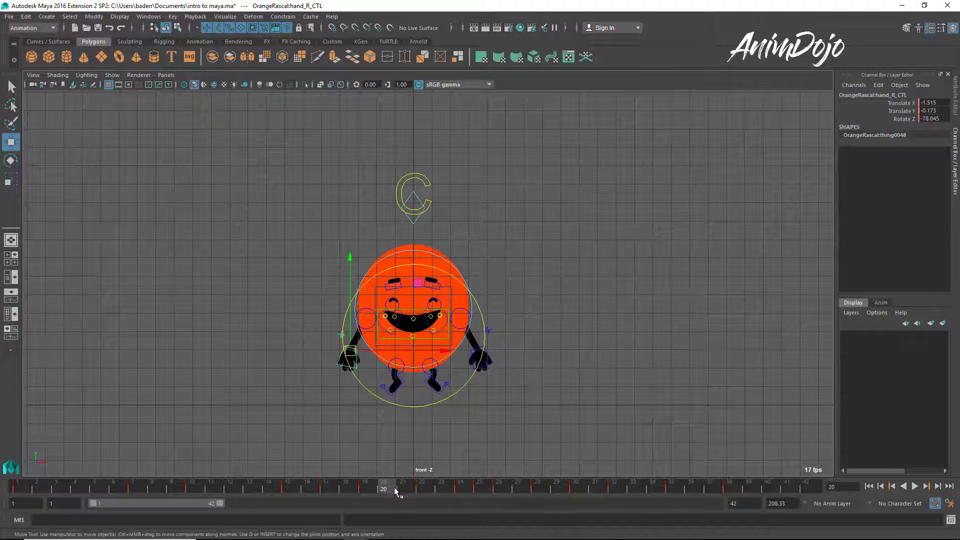
- At frame 19, shift the character's right hand slightly and rotate it to about Z -57 so it trails the arm
alt+right_drag(415, 438, 476, 453)
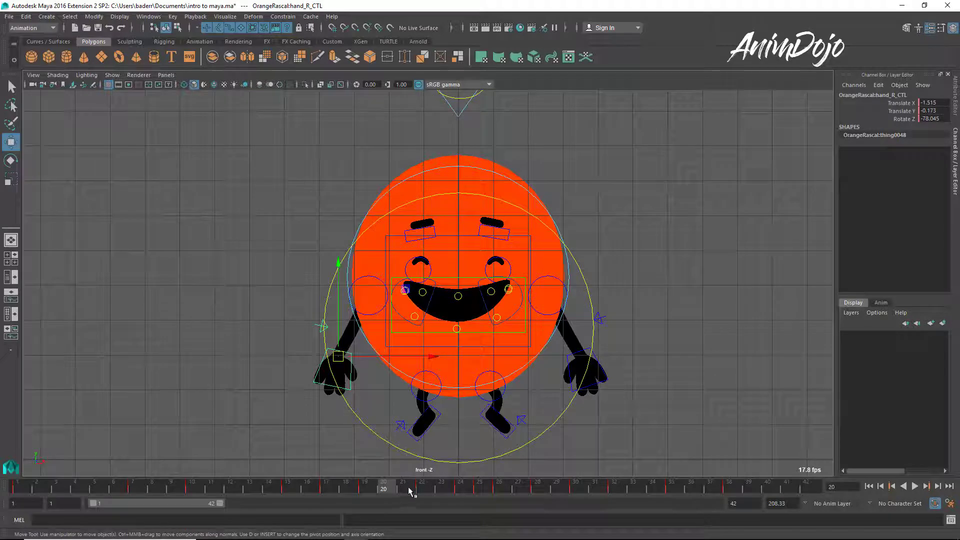
click(429, 491)
drag(311, 491, 374, 495)
middle_drag(378, 457, 376, 454)
key(e)
mouse_move(407, 422)
middle_down()
mouse_move(395, 434)
mouse_move(400, 425)
middle_up()
key(w)
- At frame 19, shift and rotate the character's left hand to match the other side, and reselect the right hand
click(577, 363)
mouse_move(553, 401)
middle_down()
mouse_move(542, 400)
mouse_move(555, 399)
middle_up()
key(e)
middle_drag(615, 402, 627, 398)
key(q)
click(358, 361)
key(w)
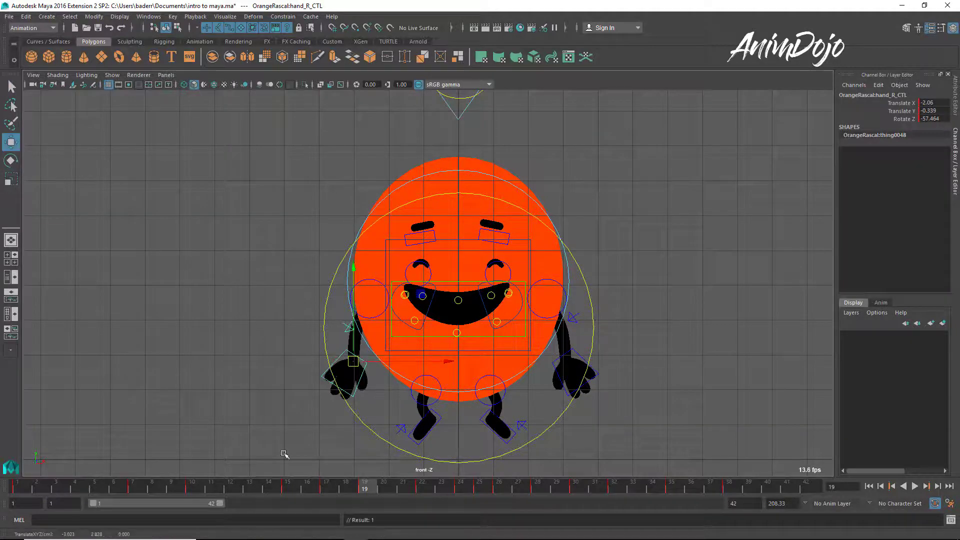